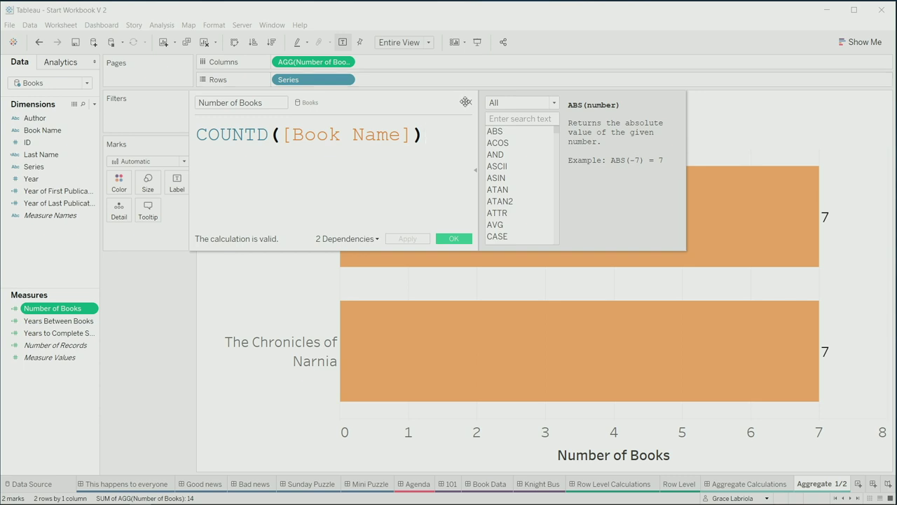
- Close the calculation editor and view the summary and full underlying data behind the Harry Potter bar
left_click(470, 104)
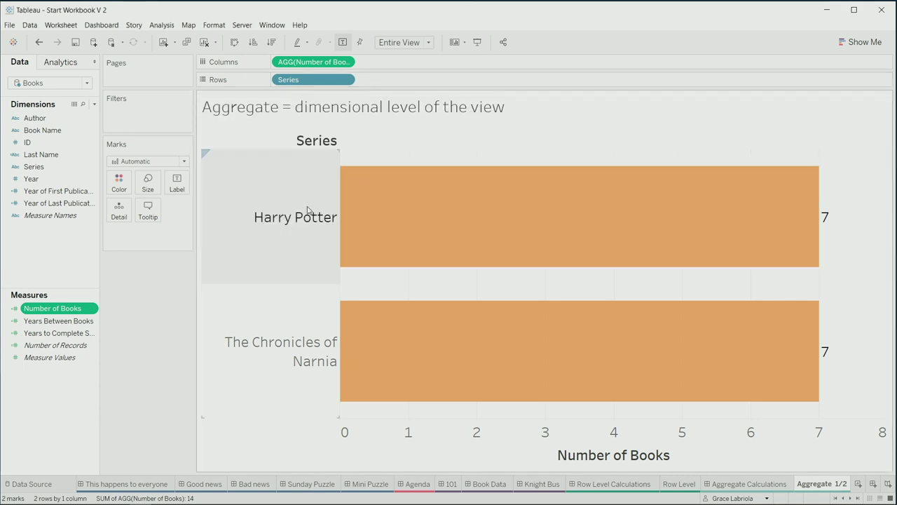
left_click(503, 214)
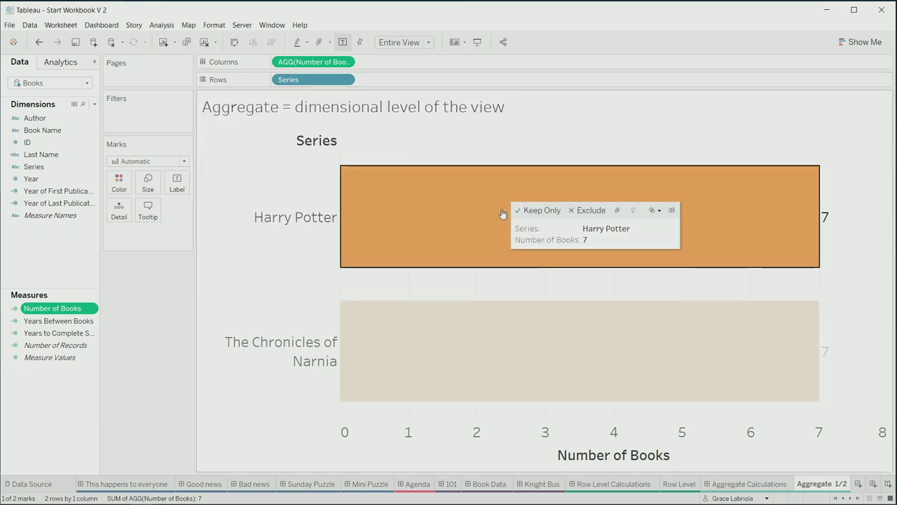
left_click(672, 210)
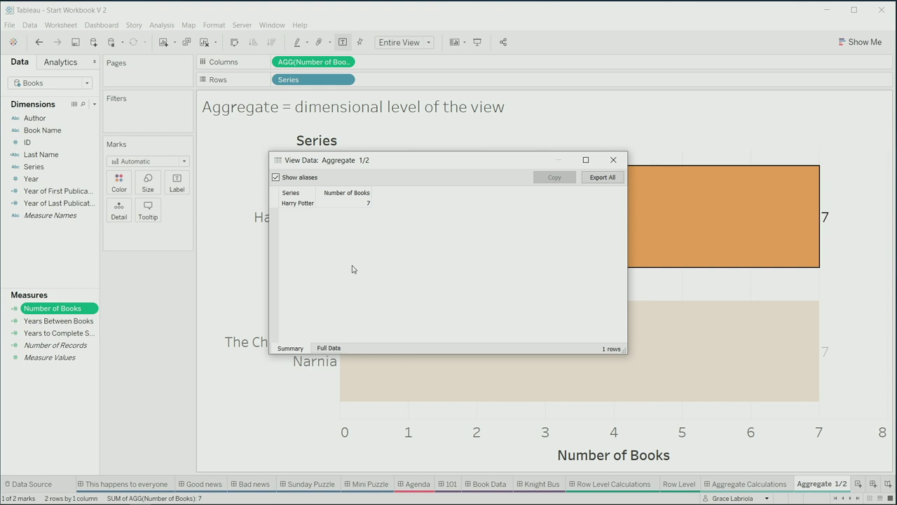
left_click(329, 348)
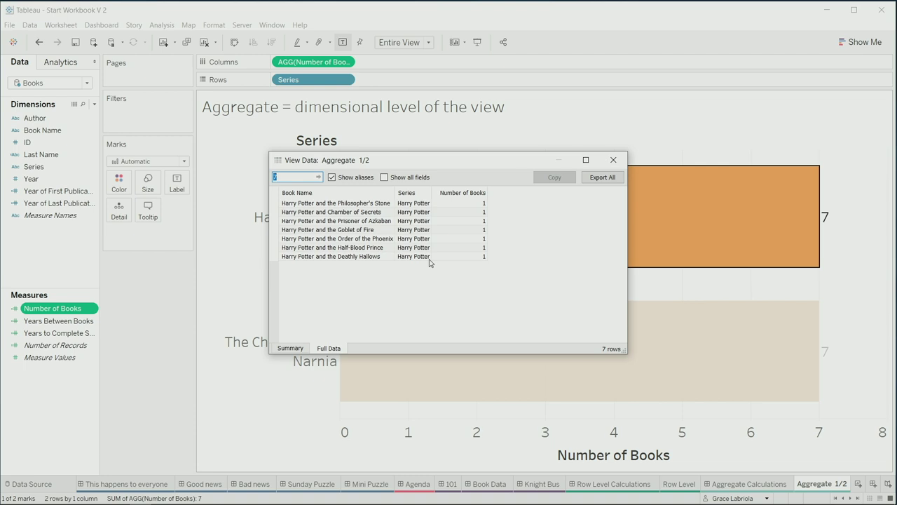
left_click(307, 178)
left_click(613, 160)
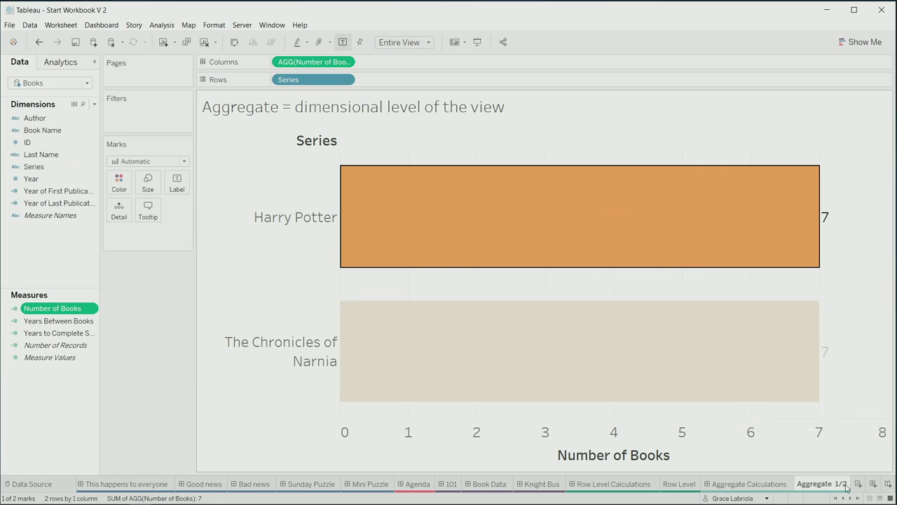
- On the Aggregate 2/2 sheet, review the Number of Books calculation with its formula text enlarged, leaving the formula unedited
mouse_move(842, 500)
key("ctrl+Tab")
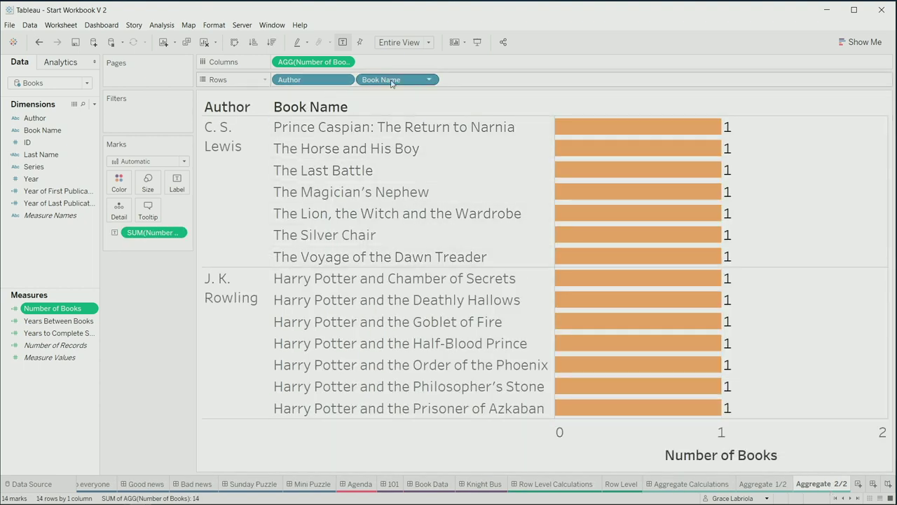
right_click(66, 308)
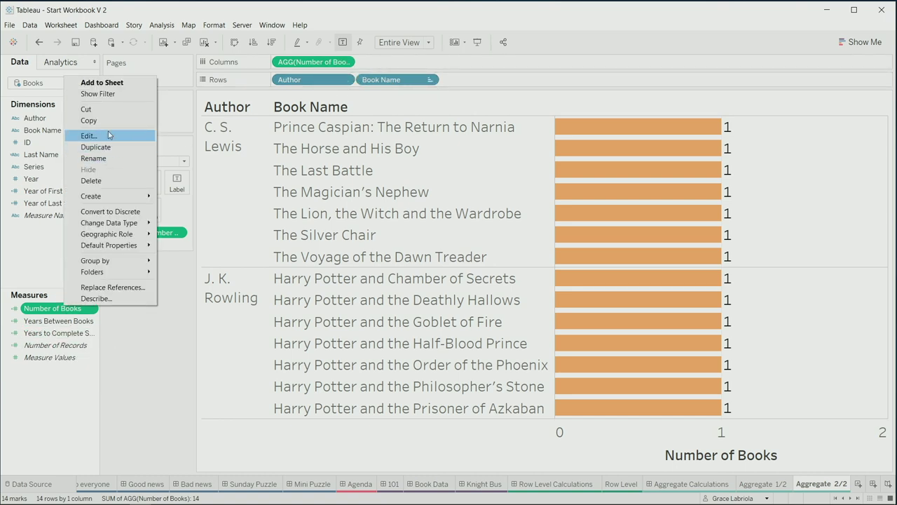
left_click(108, 135)
key("ctrl+a")
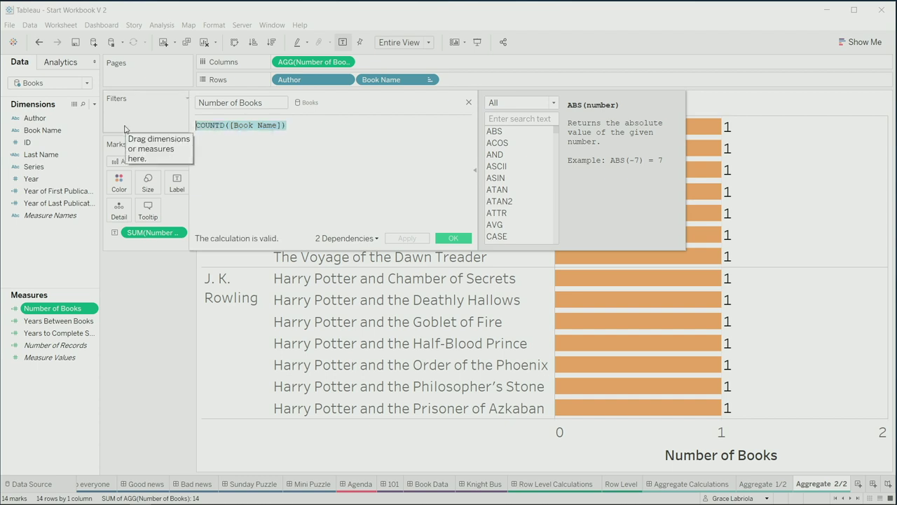
key("ctrl+plus")
key("ctrl+plus")
key("ctrl+plus")
key("ctrl+plus")
key("ctrl+plus")
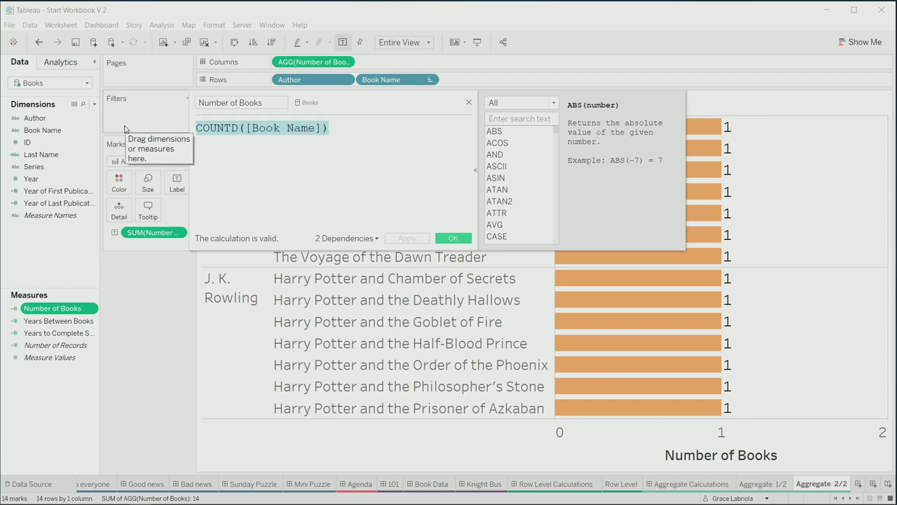
key("ctrl+plus")
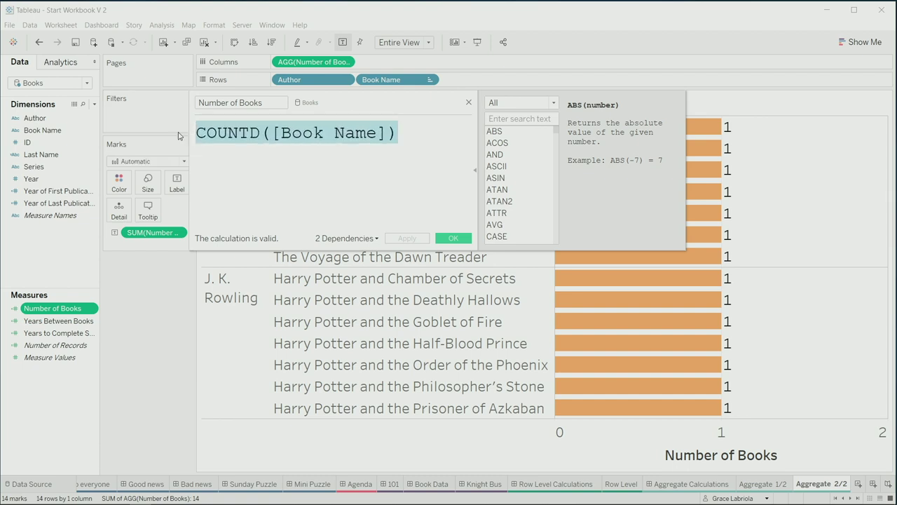
left_click(394, 144)
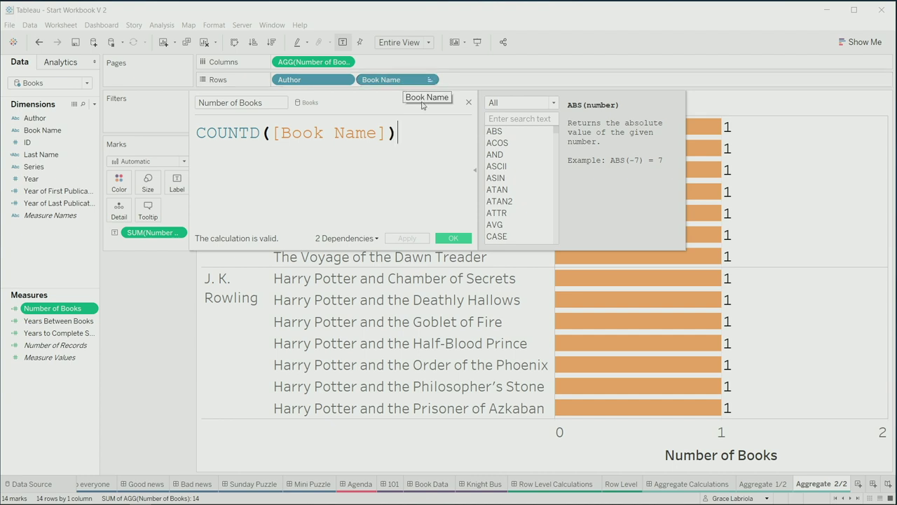
left_click(469, 103)
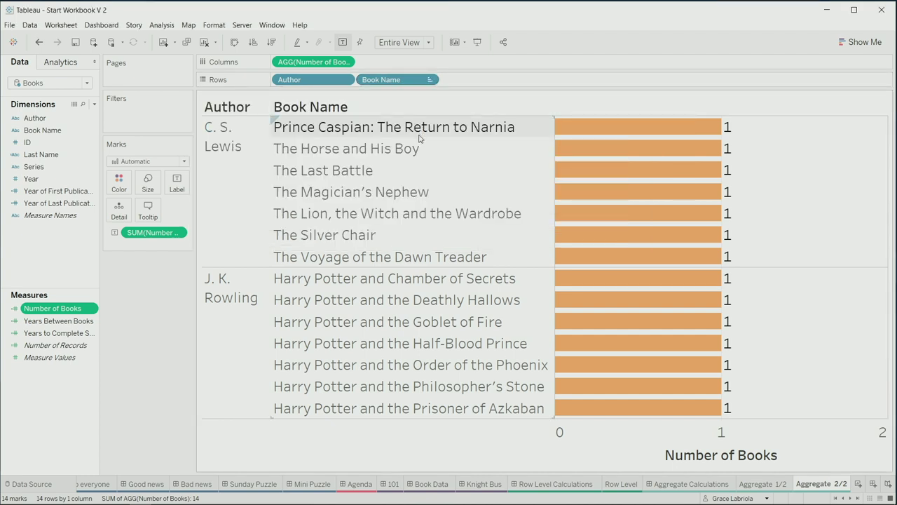
- Reorder the C. S. Lewis books so The Last Battle and The Magician's Nephew come before The Horse and His Boy
left_click_drag(419, 146, 399, 184)
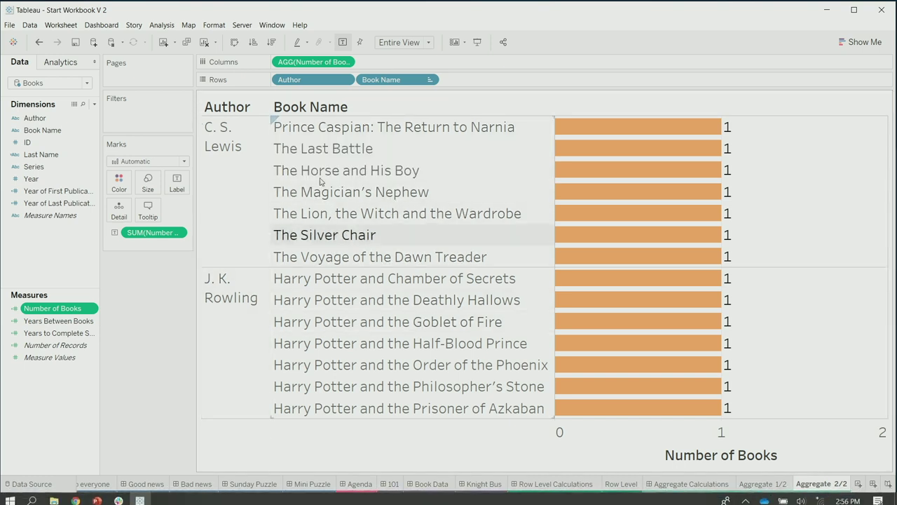
left_click_drag(326, 198, 327, 168)
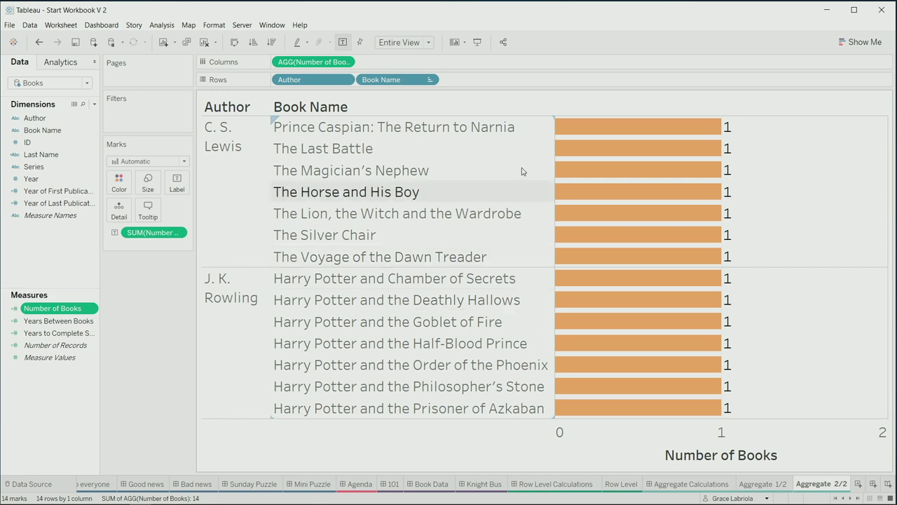
- View the summary data behind the bar for The Last Battle
left_click(626, 146)
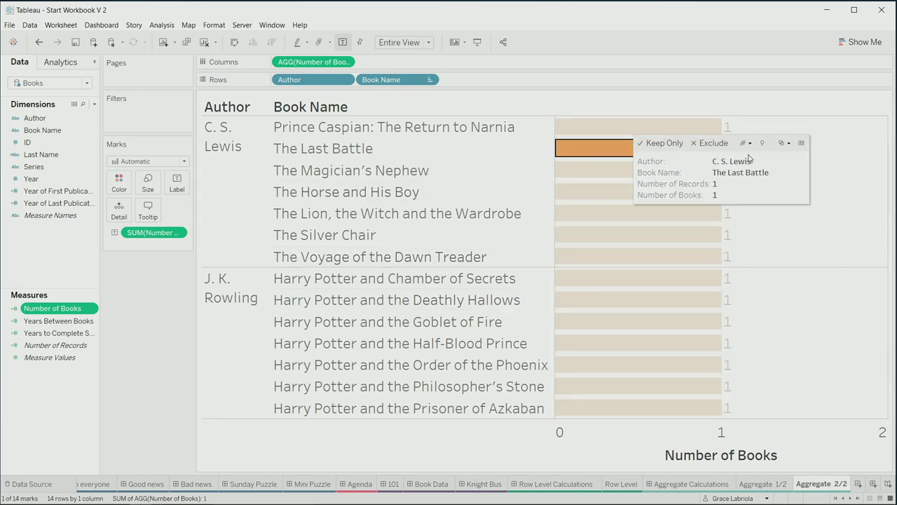
left_click(802, 147)
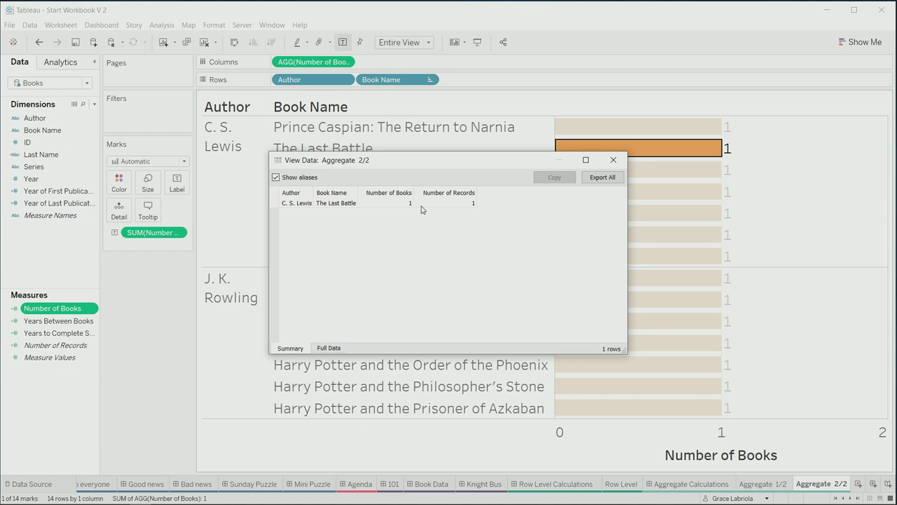
left_click(613, 162)
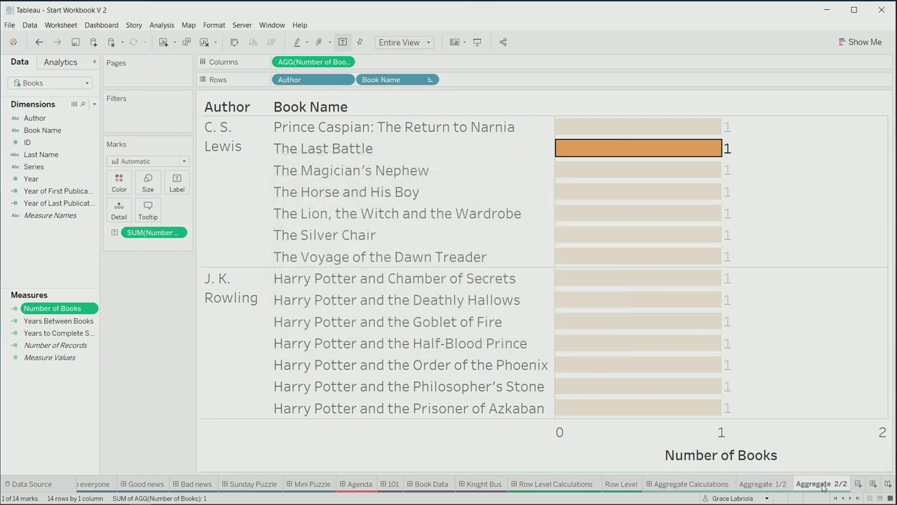
- On the LOD 1/3 sheet, open the Year of First Publication calculation for review, enlarging its formula and uncovering the table headers
key("ctrl+Tab")
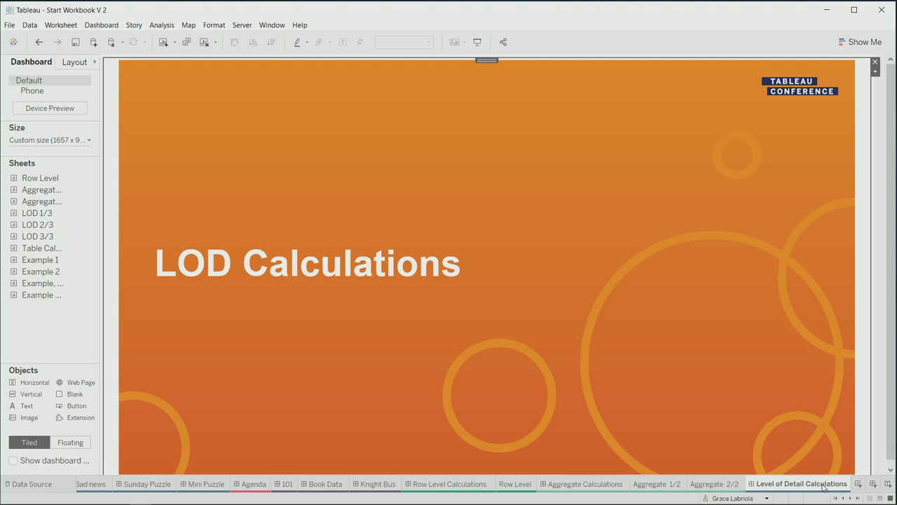
key("ctrl+Tab")
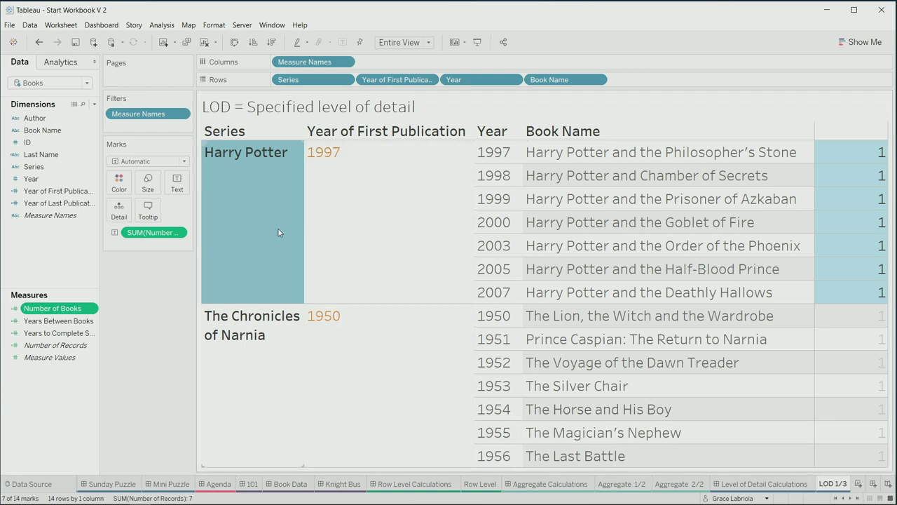
mouse_move(277, 232)
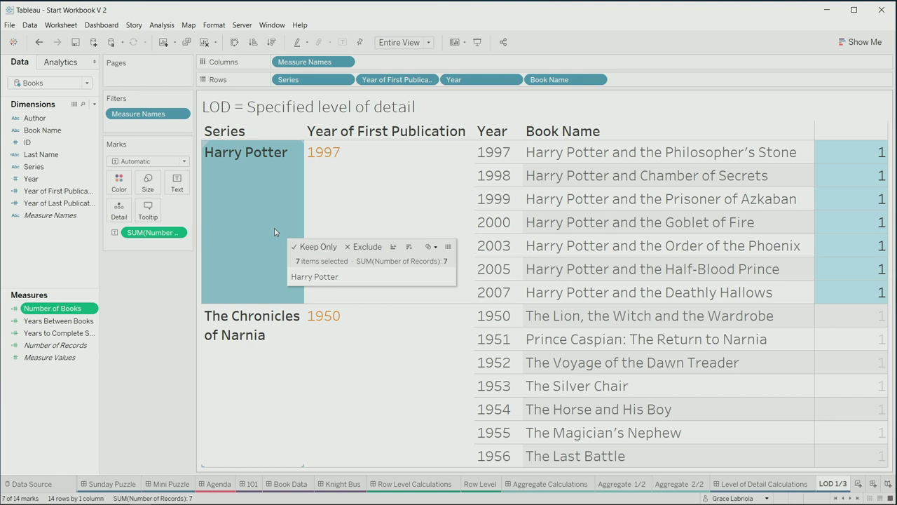
right_click(56, 326)
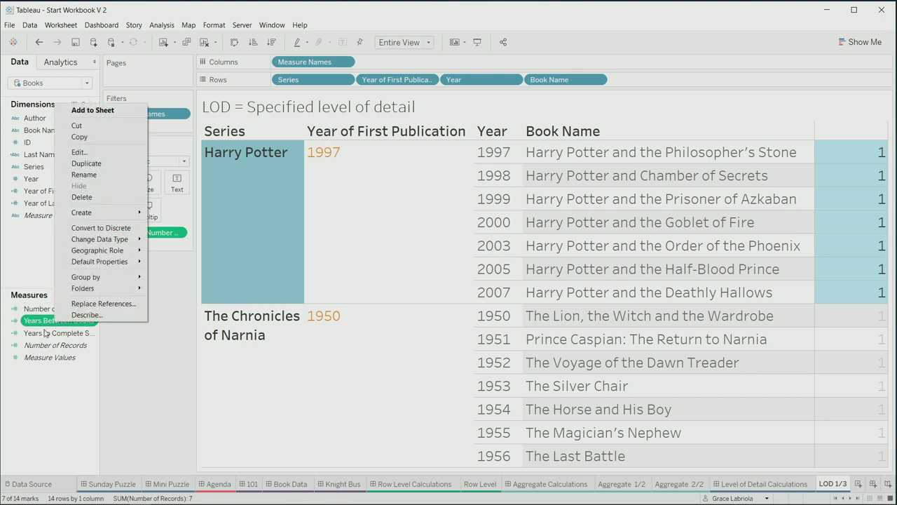
left_click(49, 333)
right_click(50, 195)
left_click(91, 256)
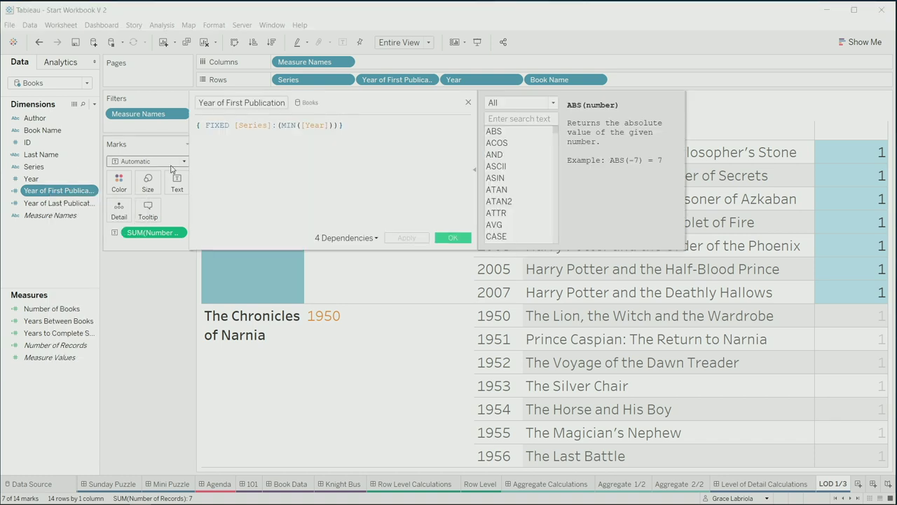
key("ctrl+a")
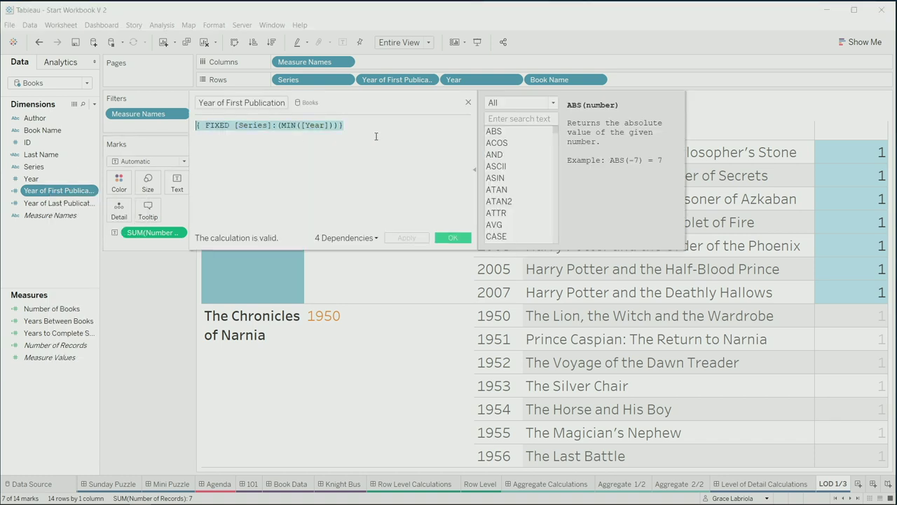
scroll(376, 136, "up", 5)
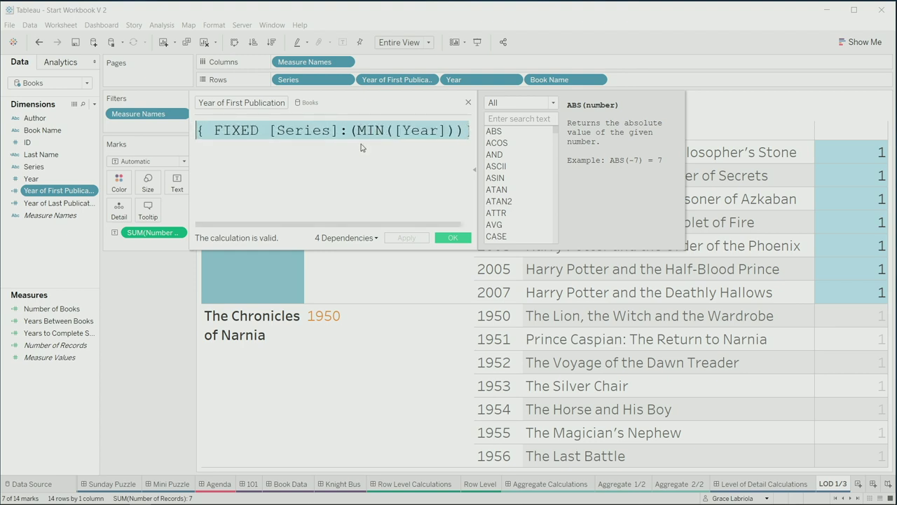
left_click_drag(375, 106, 410, 168)
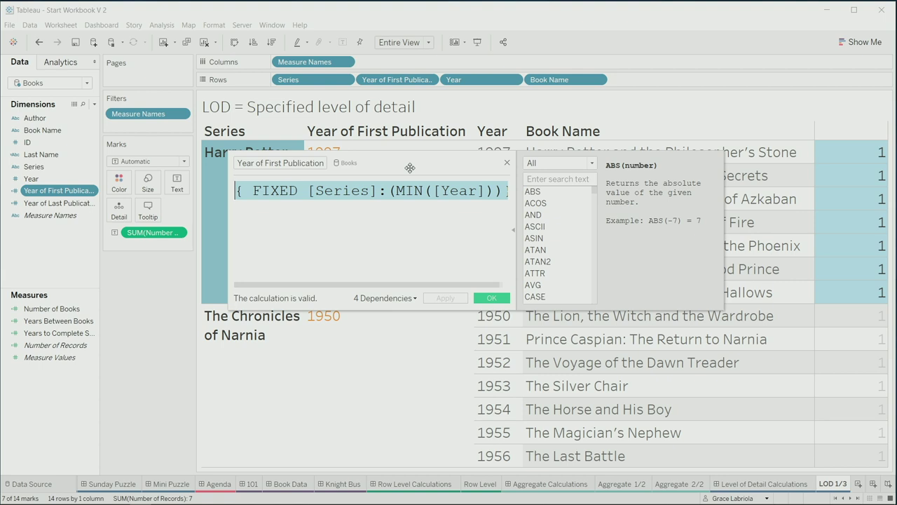
left_click(267, 201)
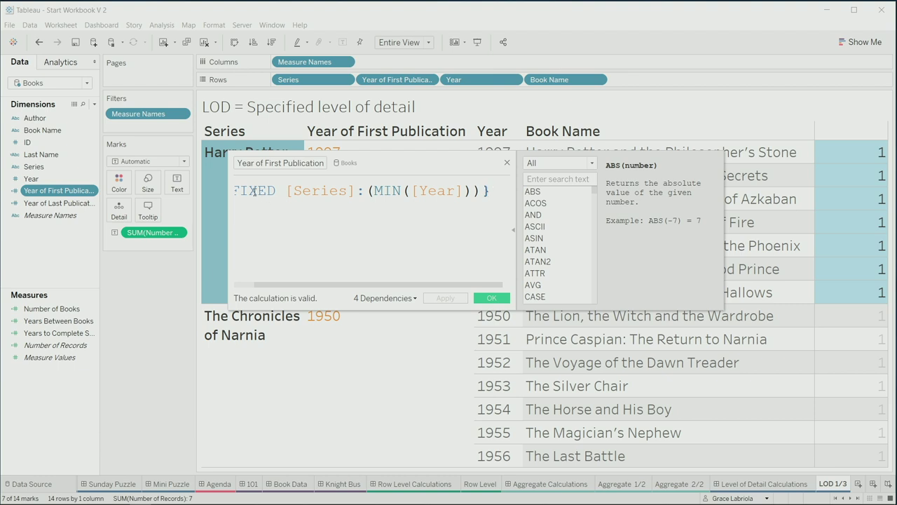
- Examine the Series and Year fields in the FIXED formula against the Harry Potter rows, and close the calculation editor
double_click(323, 191)
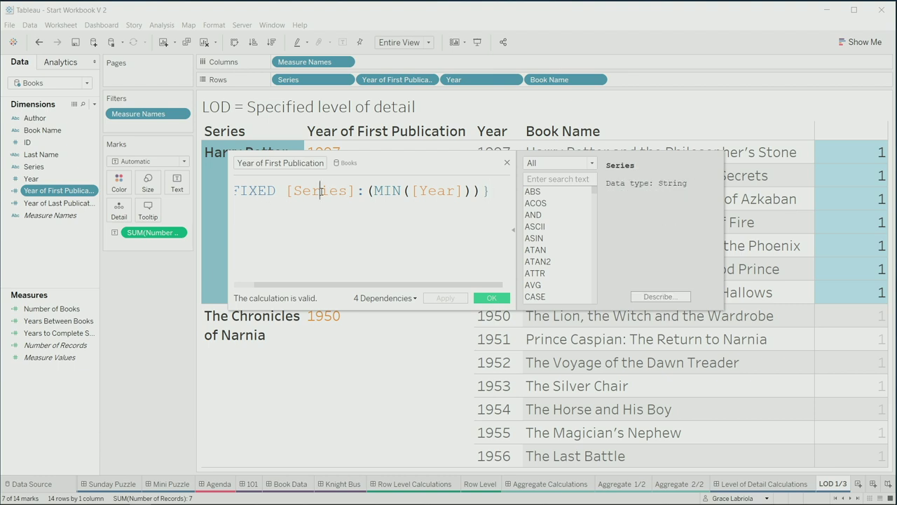
double_click(422, 192)
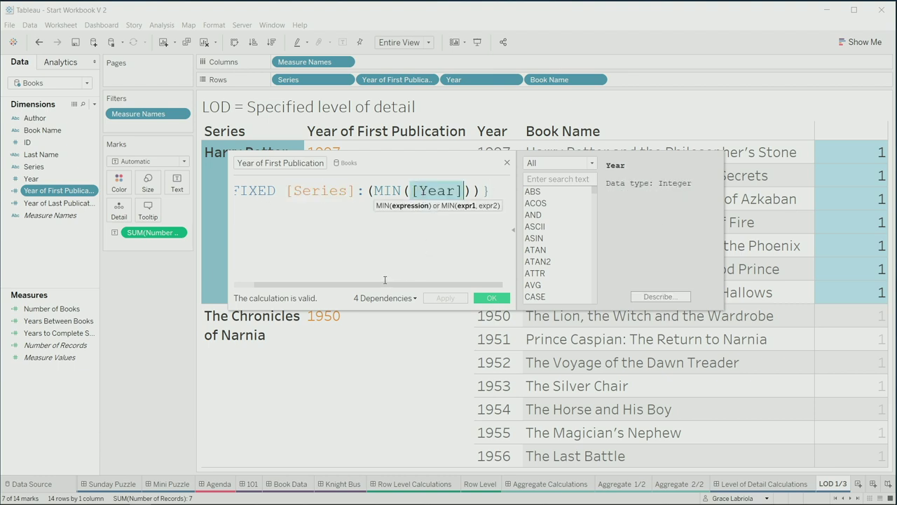
left_click_drag(434, 165, 435, 285)
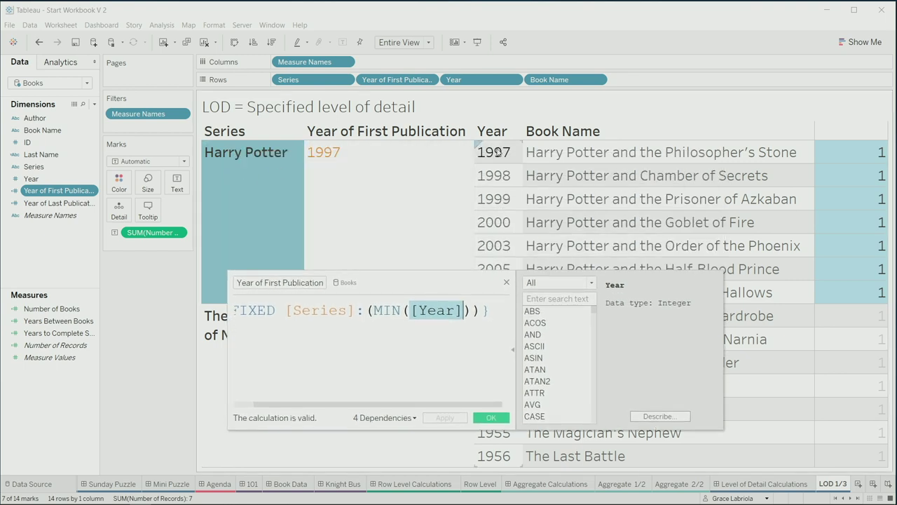
left_click(406, 190)
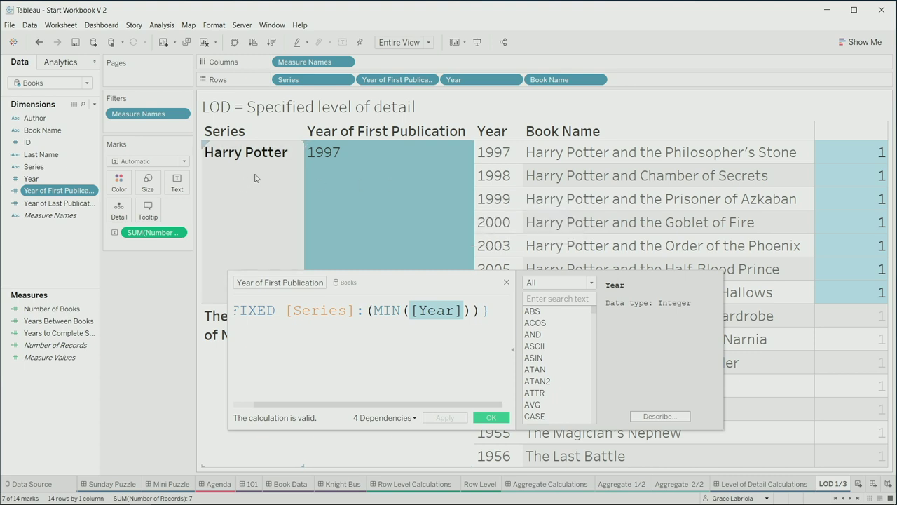
left_click(508, 284)
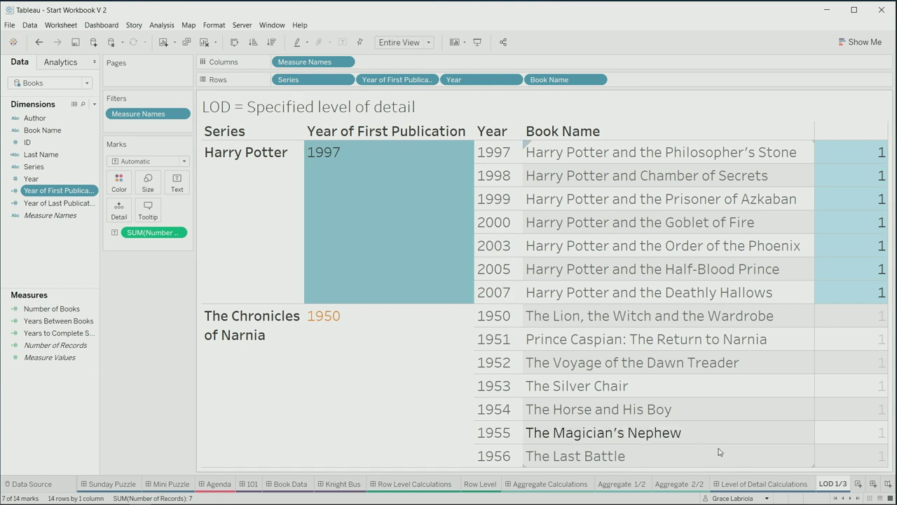
- On the LOD 2/3 sheet, compare Year of First Publication with Min. Year for the Harry Potter rows, leaving nothing selected
key("ctrl+Tab")
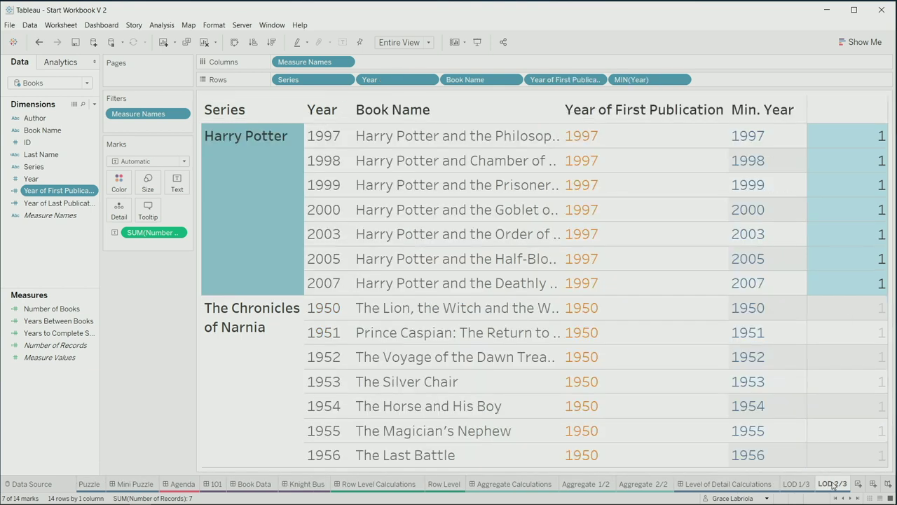
left_click(250, 221)
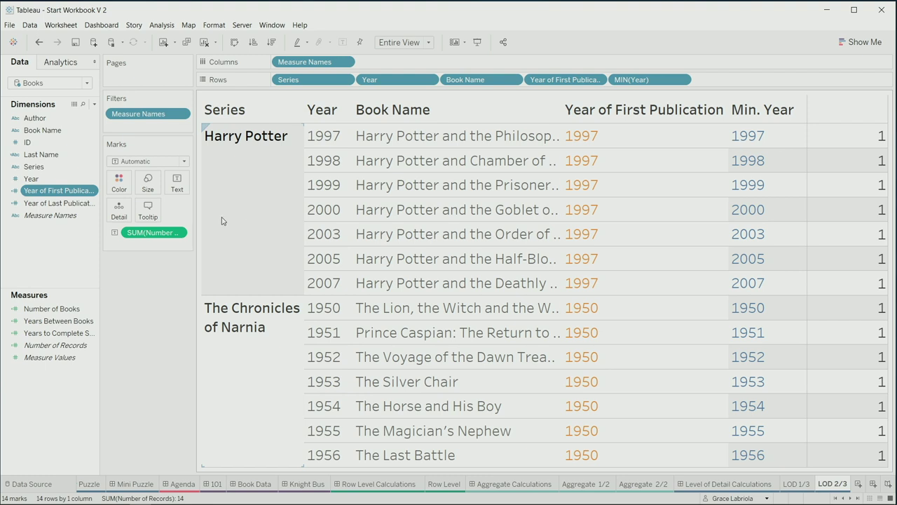
left_click(620, 139)
left_click(621, 139)
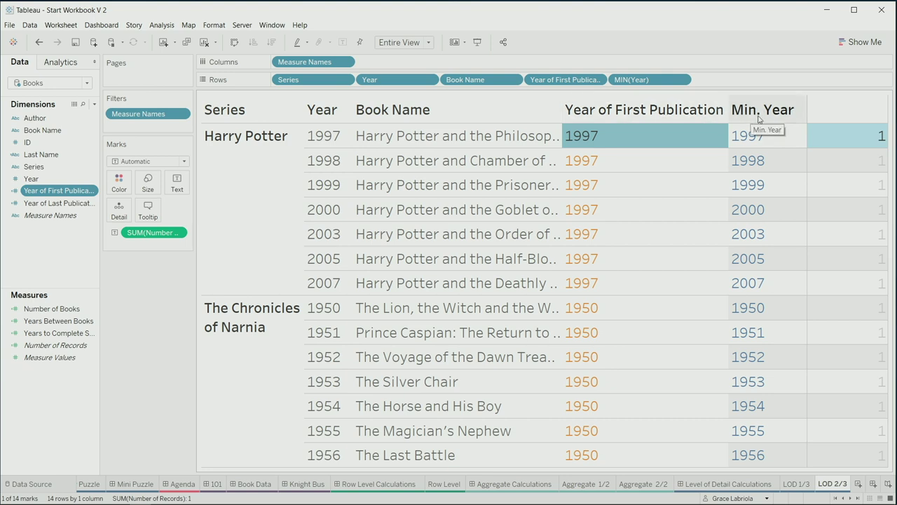
key("Escape")
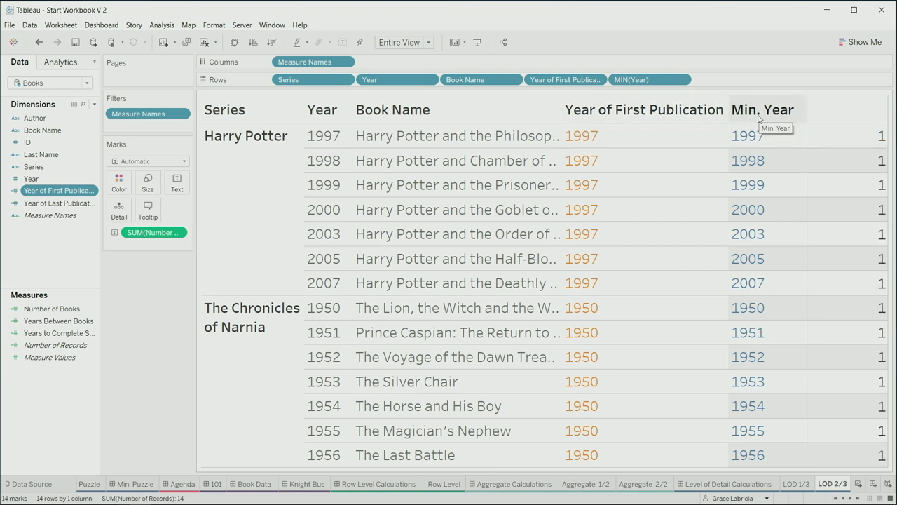
- Move the Year field on Rows so it sits between Year of First Publication and MIN(Year)
left_click(656, 142)
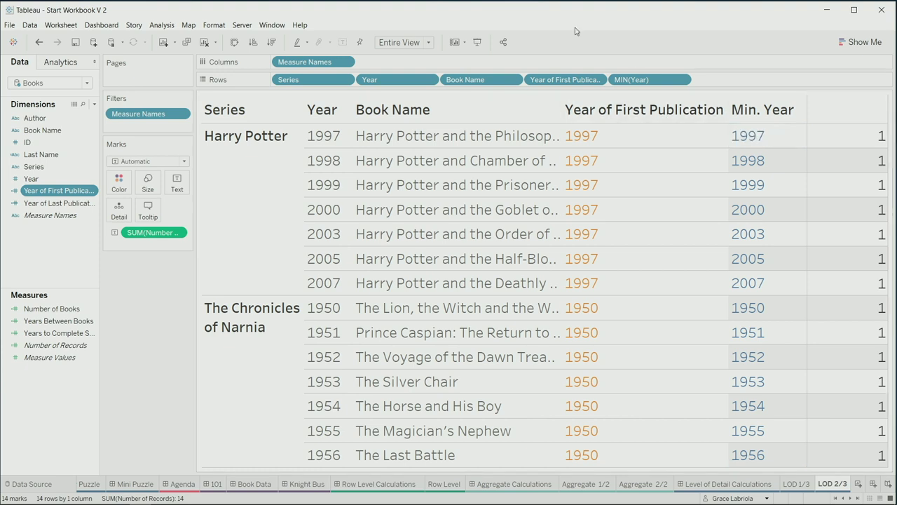
left_click_drag(371, 80, 610, 81)
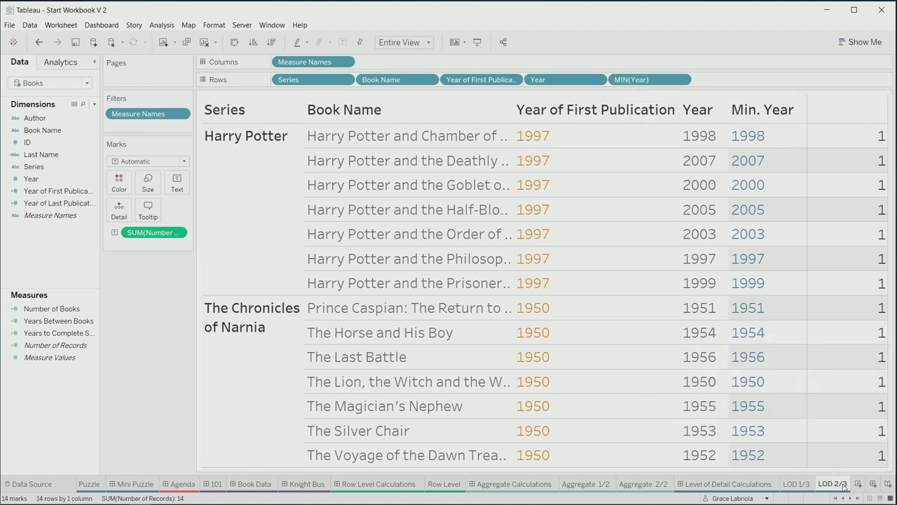
- On the LOD 3/3 sheet, inspect the Harry Potter bar's details and the values listed in the Book Name filter
key("ctrl+Tab")
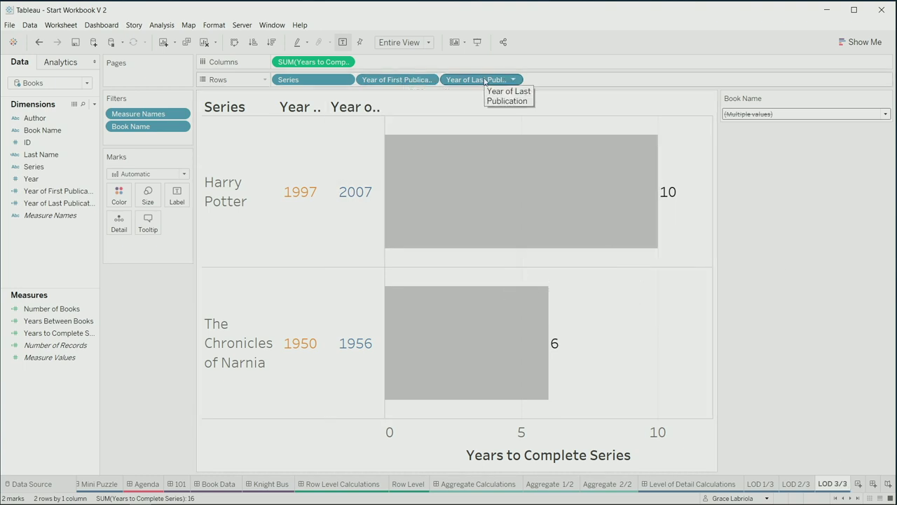
left_click(480, 184)
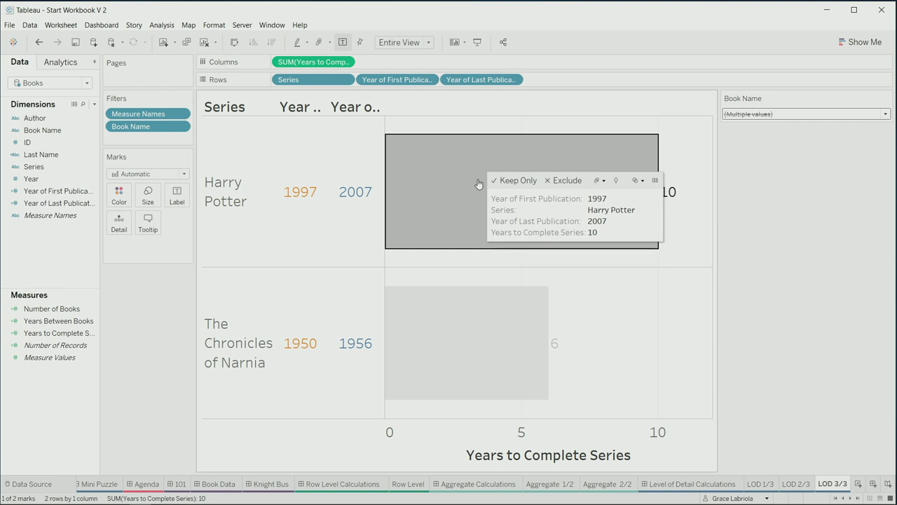
left_click(620, 312)
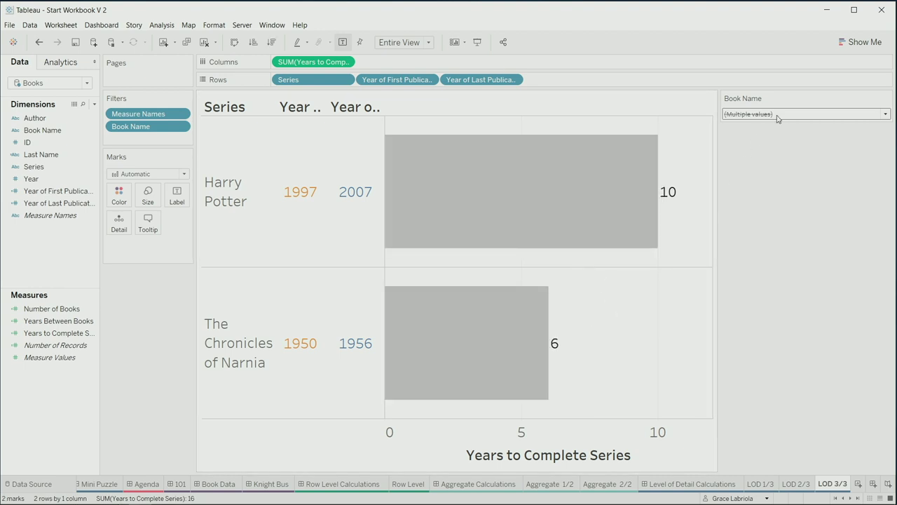
left_click(817, 115)
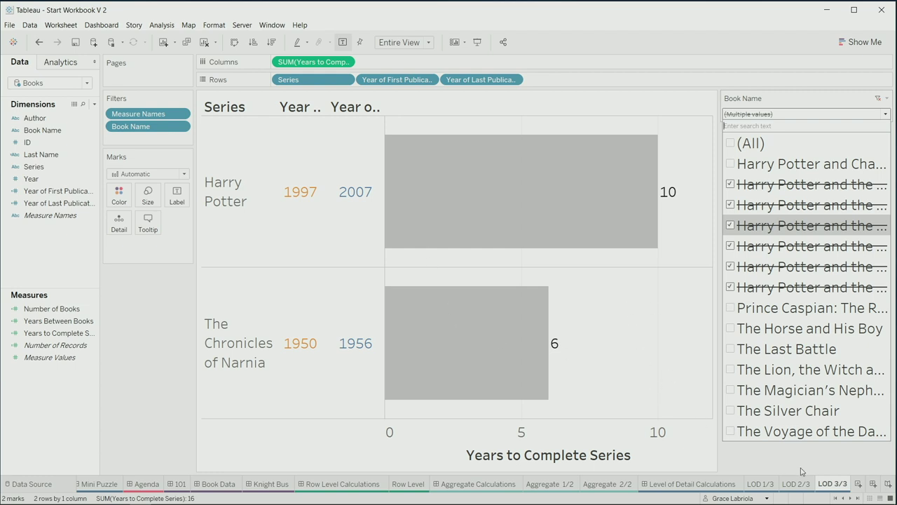
left_click(840, 494)
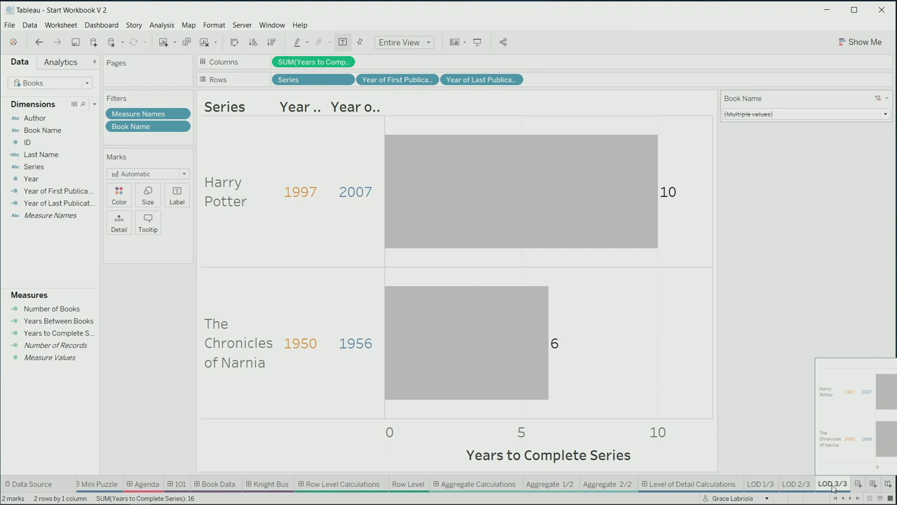
- On the Table Calculation sheet, check the Harry Potter values by year and open the Years Between Books calculation for review
key("ctrl+Tab")
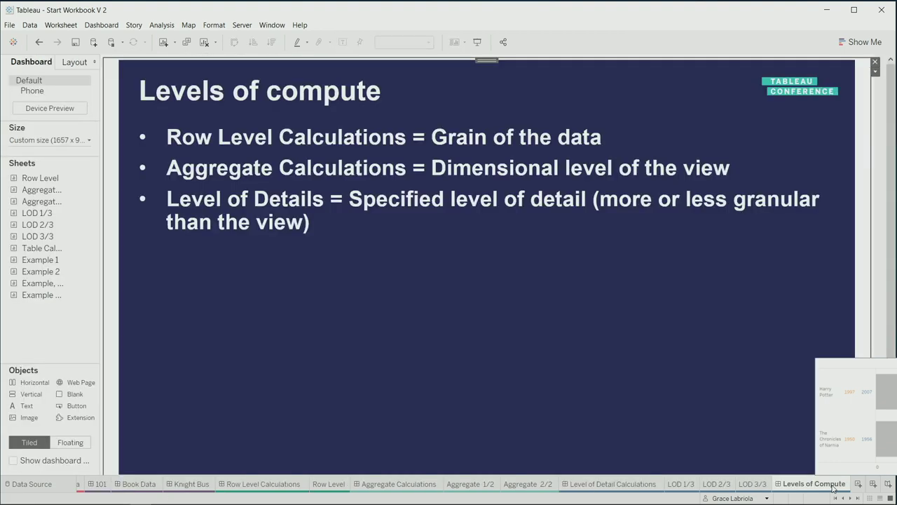
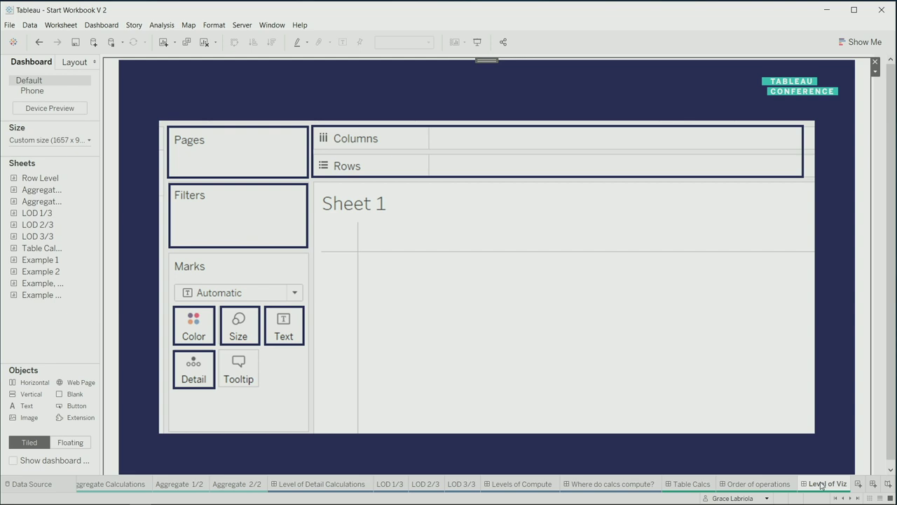
key("ctrl+Tab")
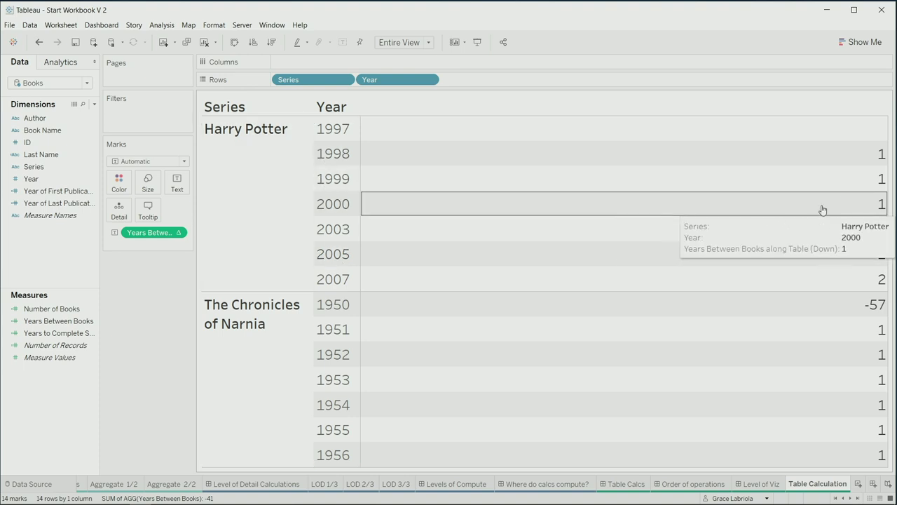
mouse_move(882, 209)
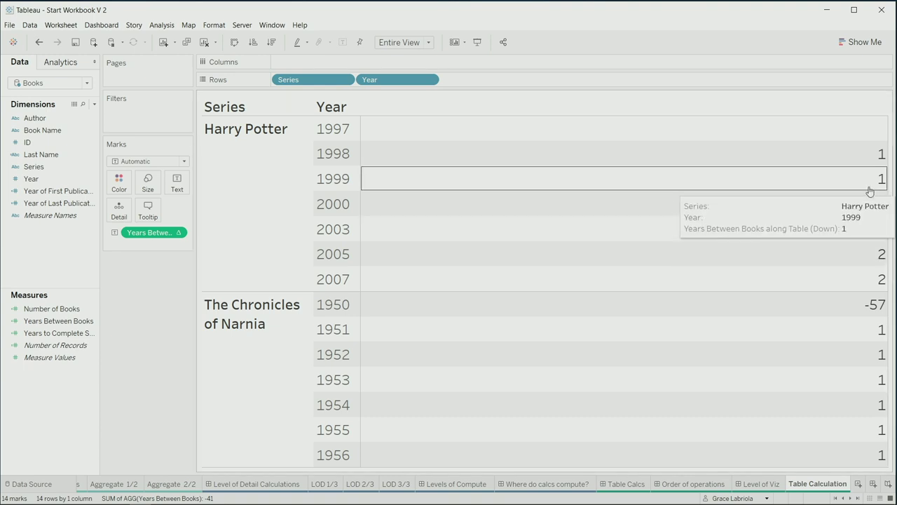
mouse_move(866, 223)
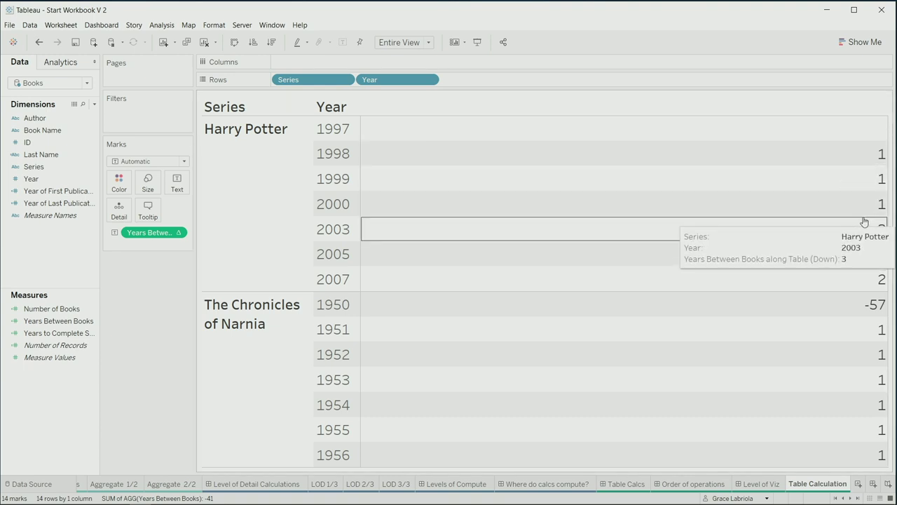
right_click(50, 320)
left_click(119, 157)
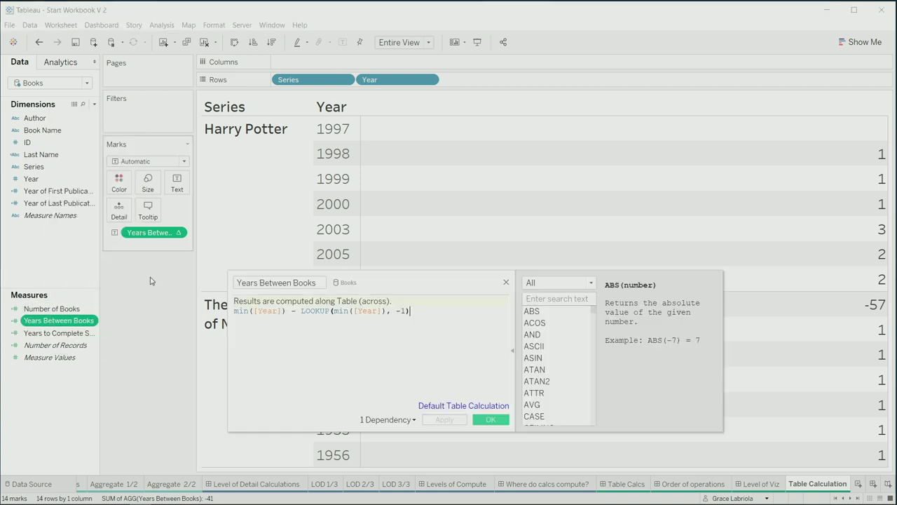
- Enlarge the Years Between Books formula, and widen and reposition its editor so the whole formula can be read above the table
key("ctrl+a")
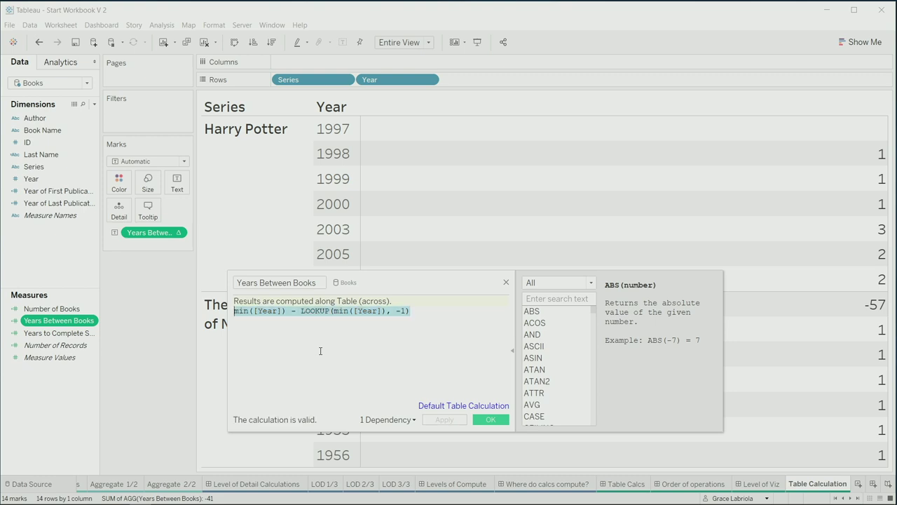
scroll(320, 351, "up", 4)
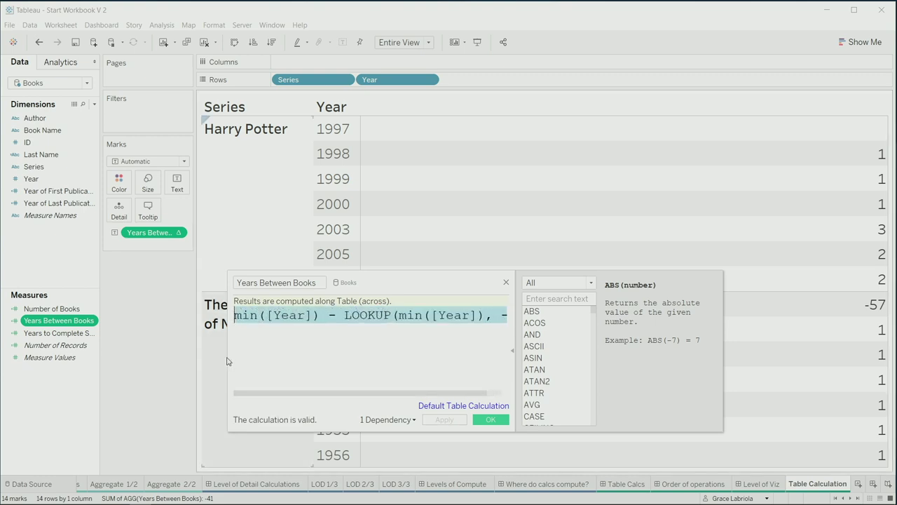
left_click_drag(230, 357, 109, 352)
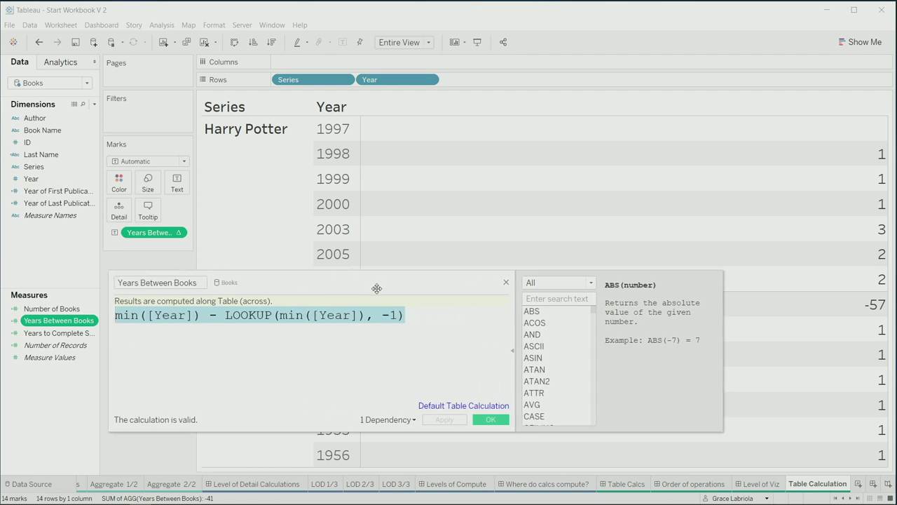
scroll(377, 289, "up", 3)
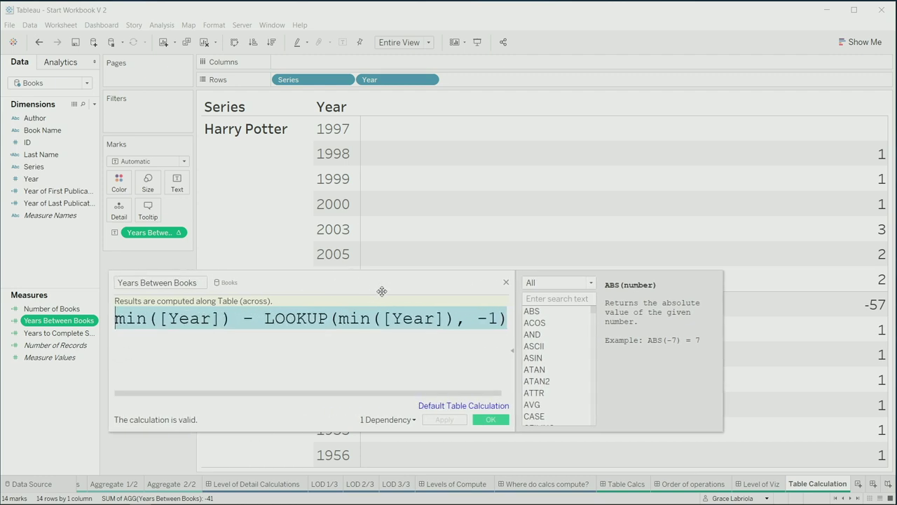
left_click_drag(391, 288, 442, 68)
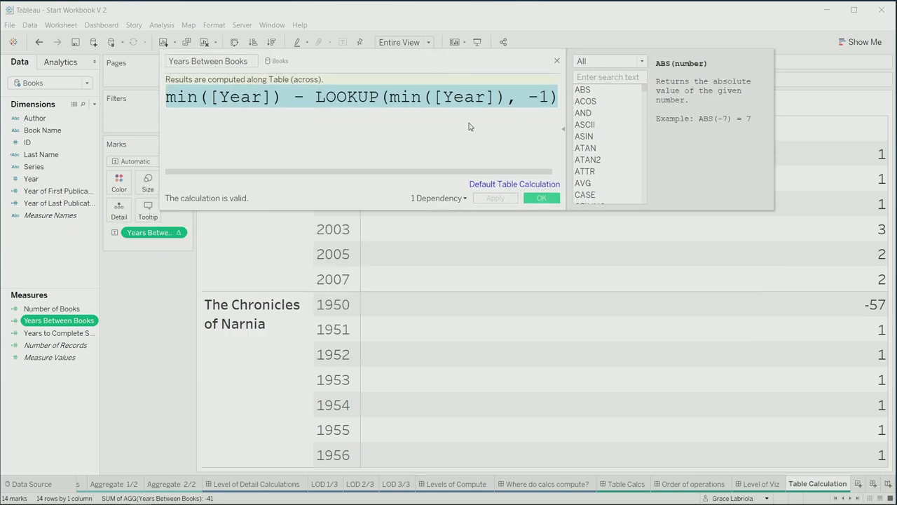
left_click(490, 128)
left_click_drag(256, 172, 235, 173)
left_click_drag(160, 147, 78, 147)
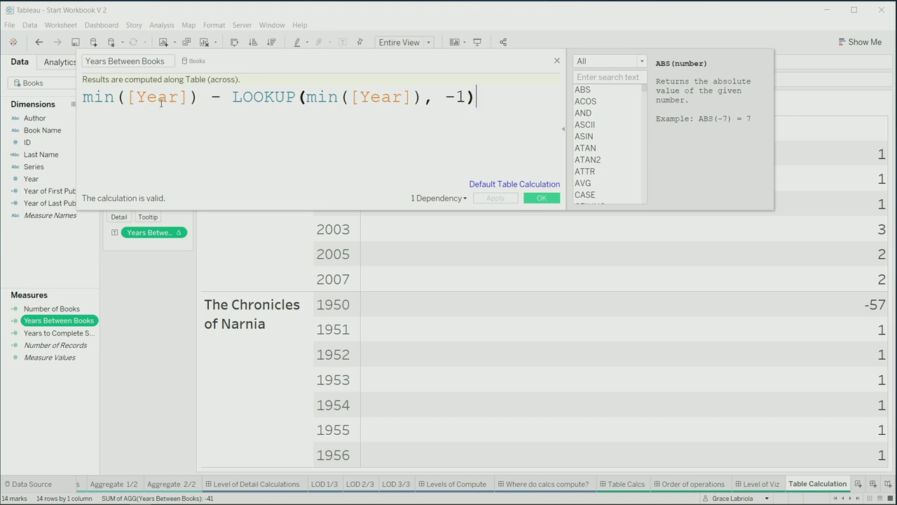
- Review the LOOKUP function's description, and examine The Chronicles of Narnia rows with the calculation editor closed, leaving nothing selected
left_click(264, 97)
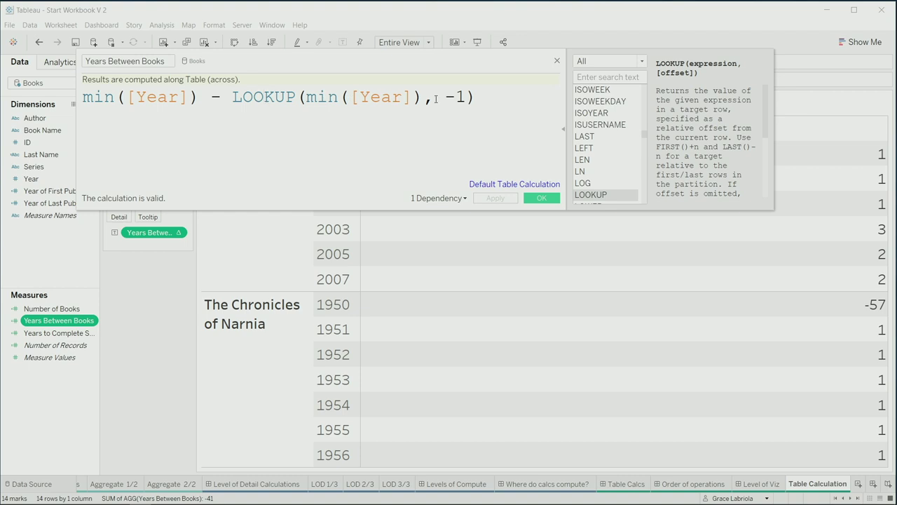
left_click(558, 62)
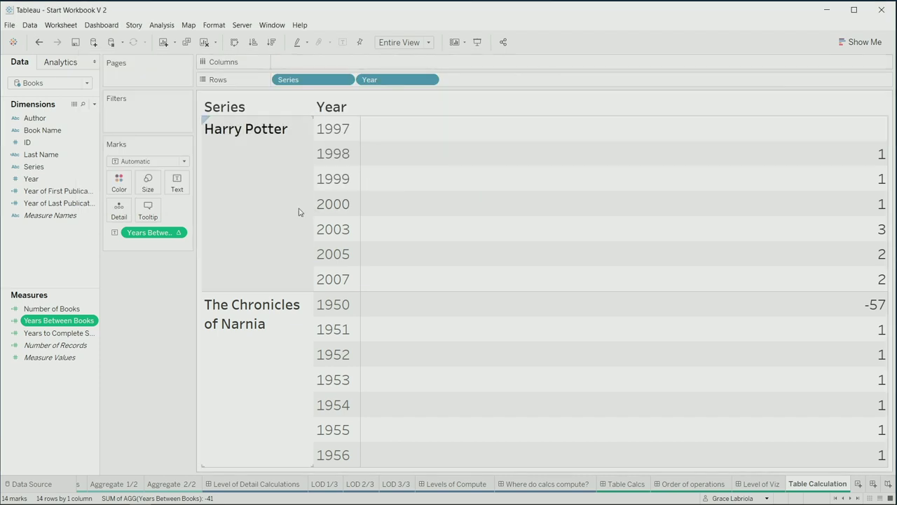
left_click(293, 387)
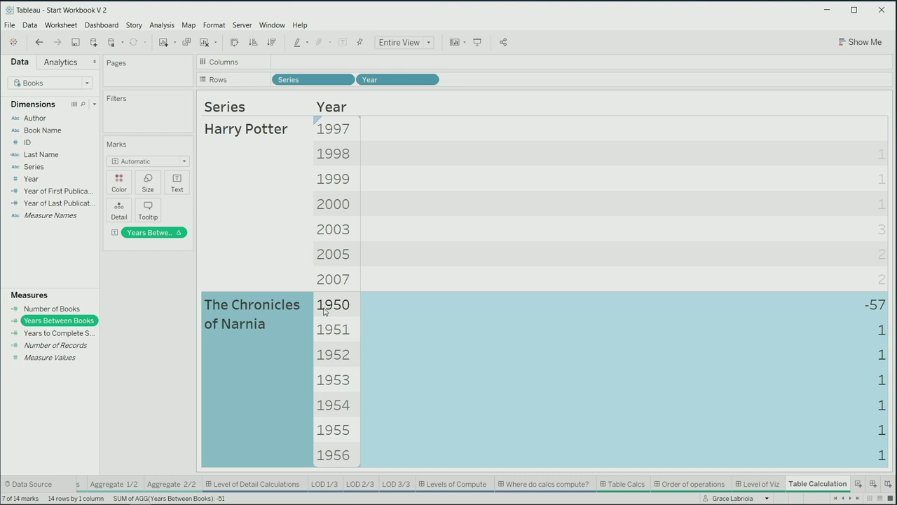
left_click(286, 355)
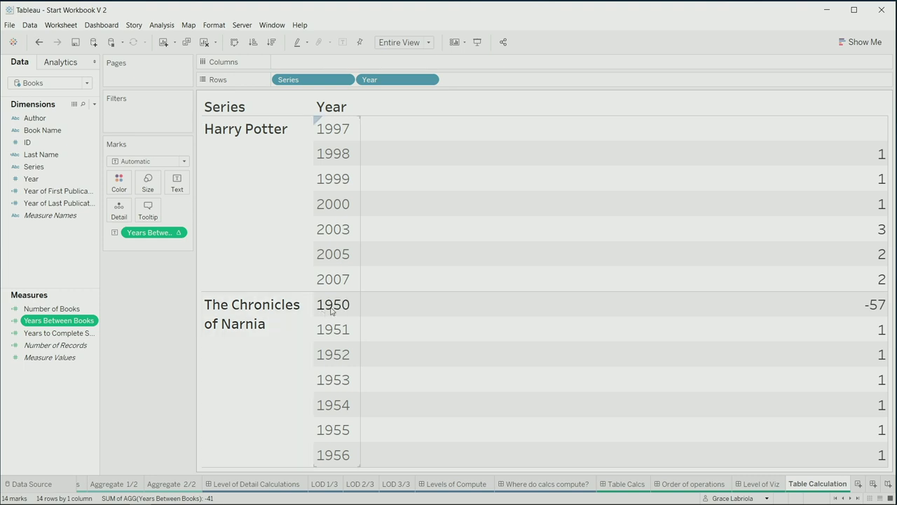
- Set the Years Between Books table calculation in the view to compute using Cell
left_click(178, 233)
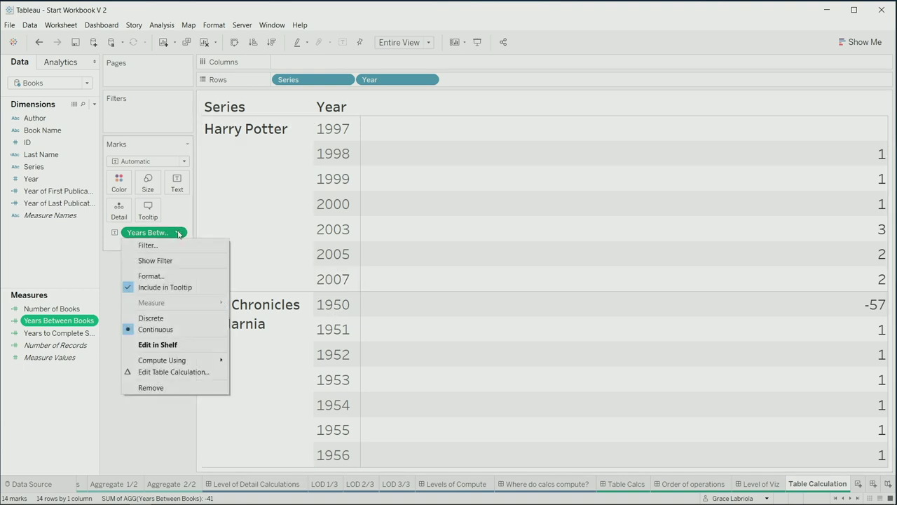
mouse_move(180, 360)
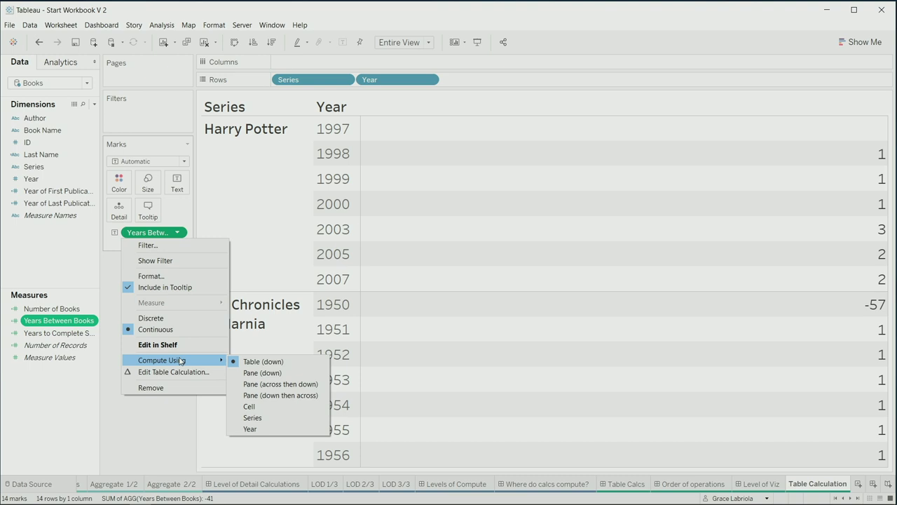
left_click(263, 407)
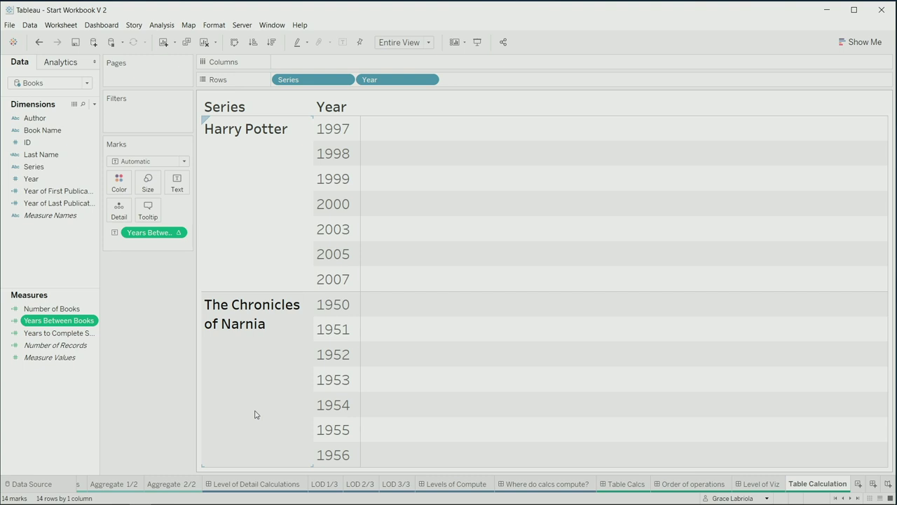
- View the summary data behind the Harry Potter 1998 cell, and close the data window
left_click(741, 159)
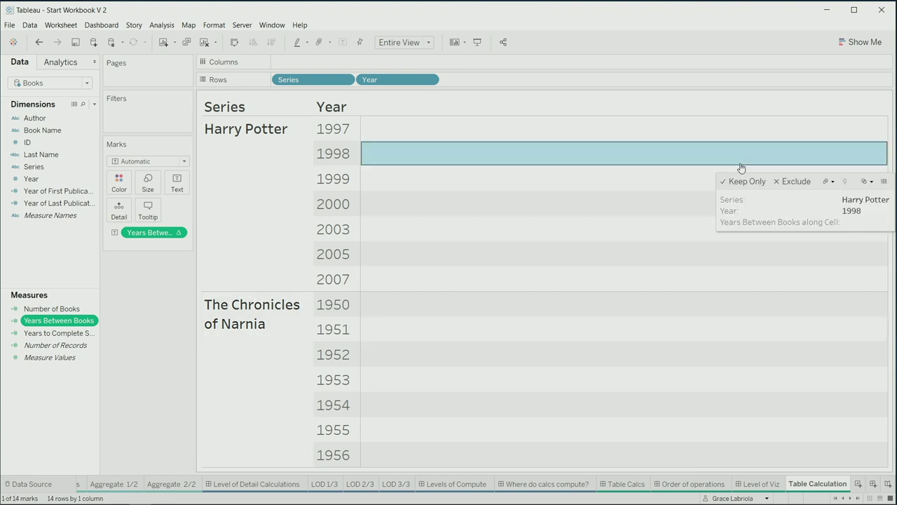
left_click(885, 181)
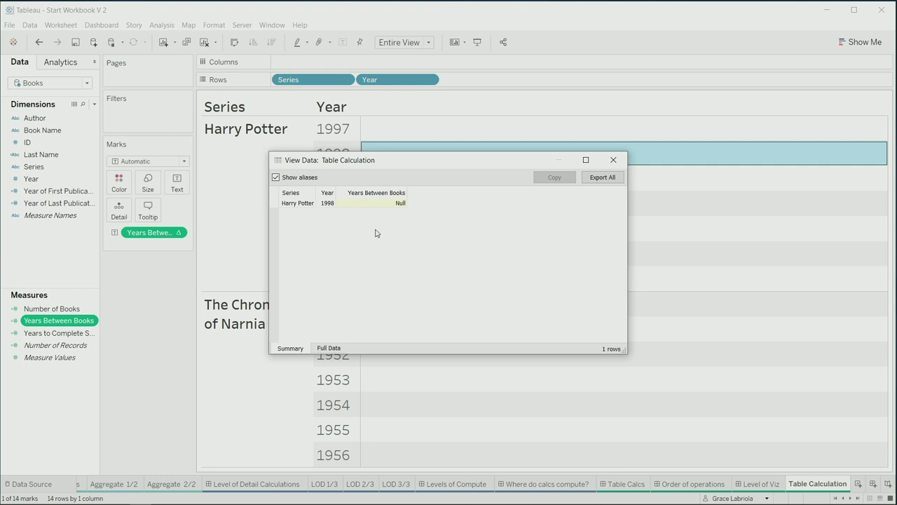
left_click(619, 160)
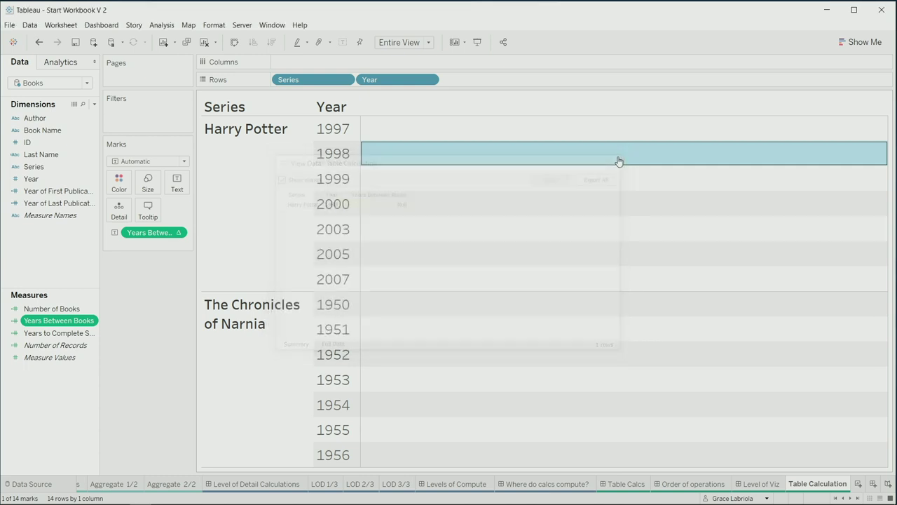
- Edit the Years Between Books table calculation, trying Table (down) and settling on Pane (down) as the compute direction
left_click(178, 233)
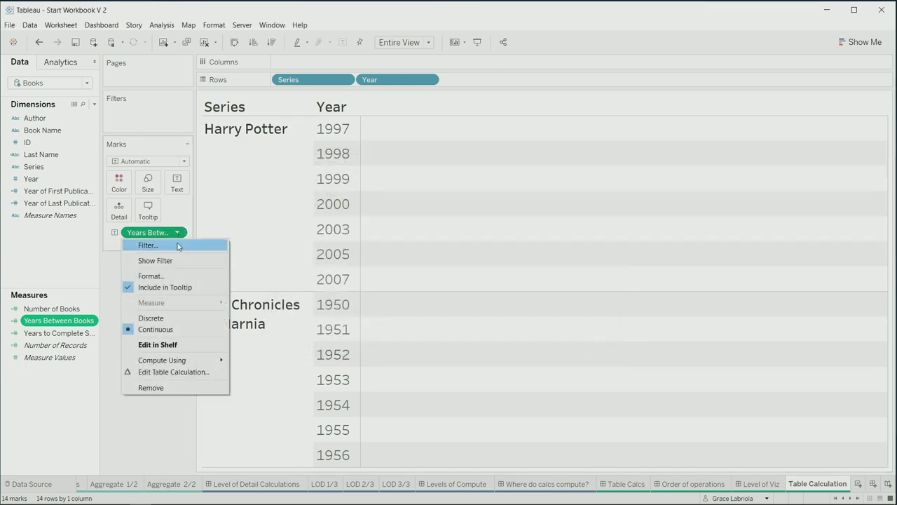
left_click(189, 371)
left_click_drag(581, 107, 652, 110)
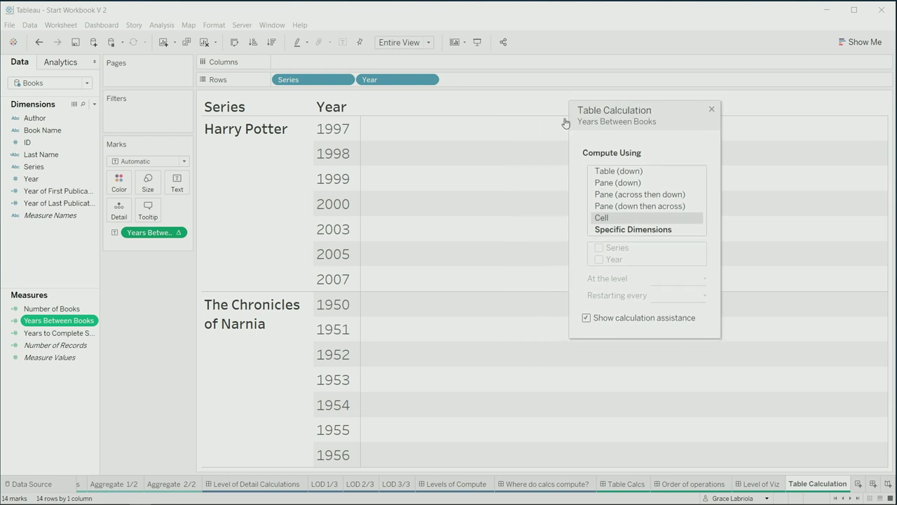
left_click_drag(674, 115, 629, 106)
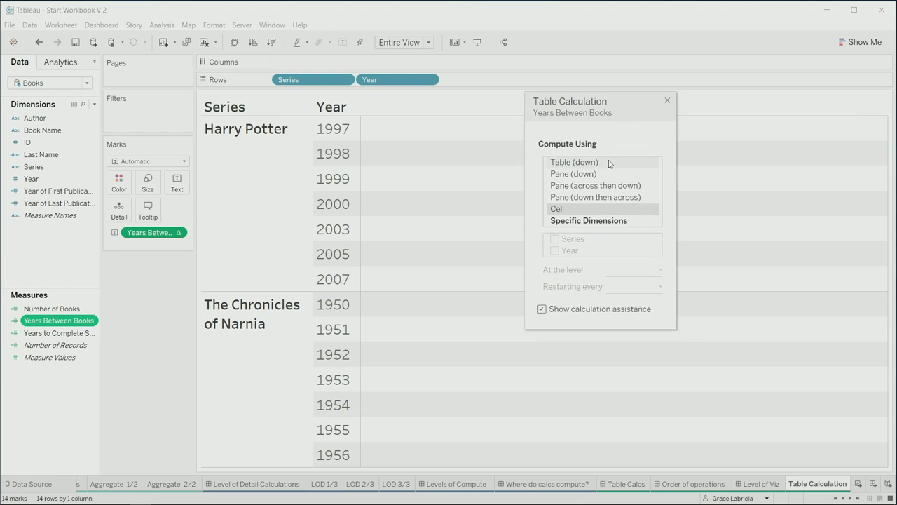
left_click(614, 162)
left_click(637, 175)
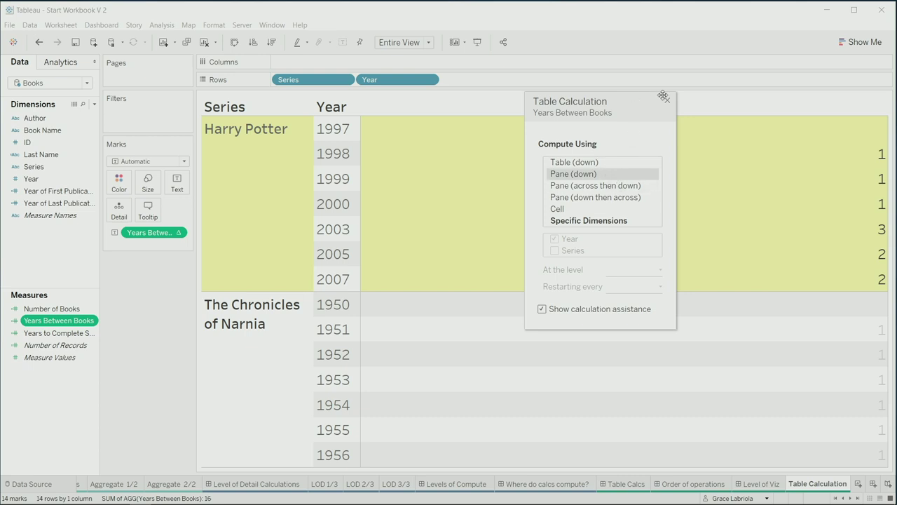
left_click_drag(636, 107, 624, 111)
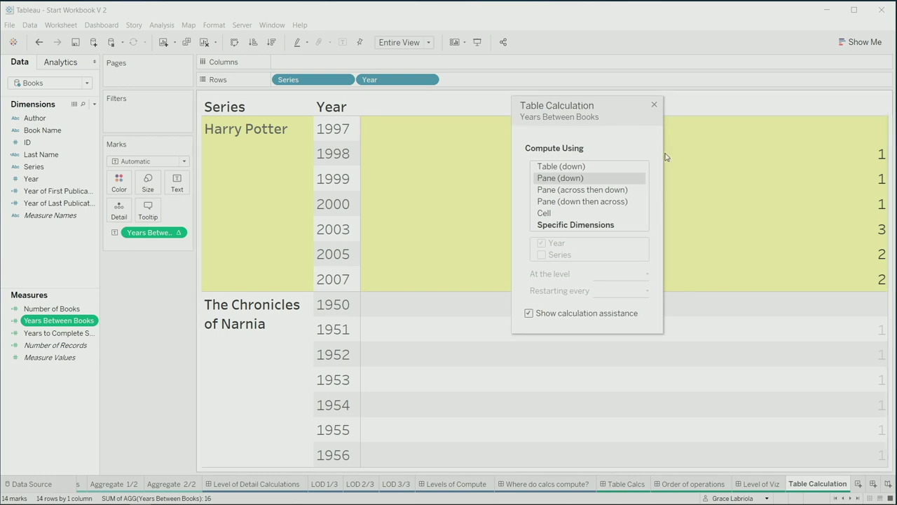
left_click(654, 106)
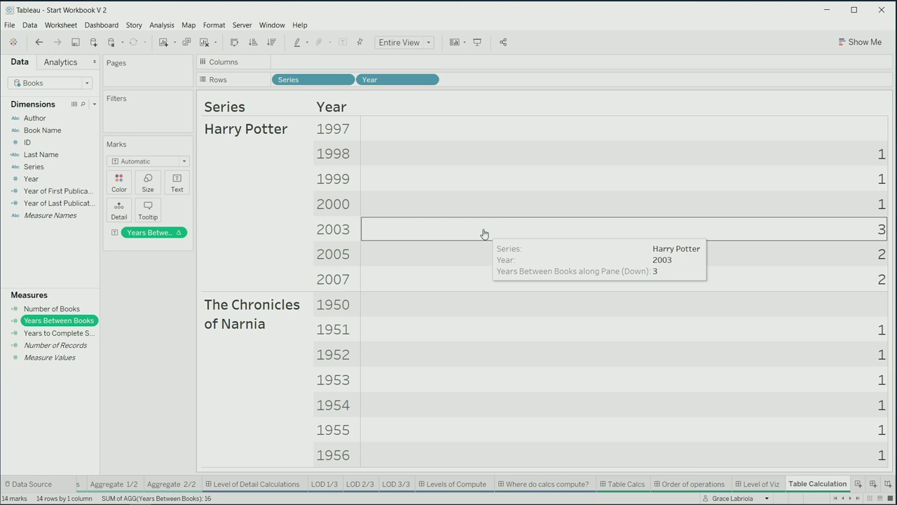
- Try manually moving Harry Potter's 2000 row below 2005, select that year to examine its calculation, and undo the reordering
left_click_drag(335, 203, 336, 266)
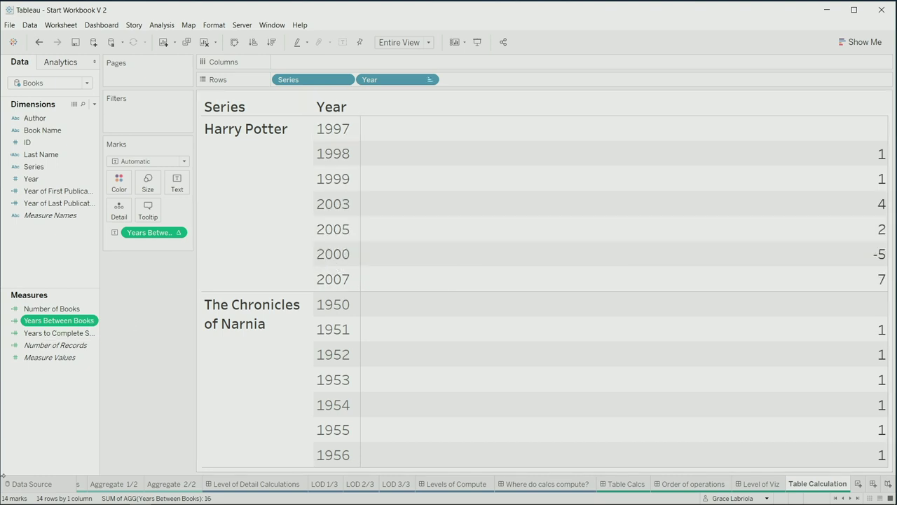
left_click(336, 257)
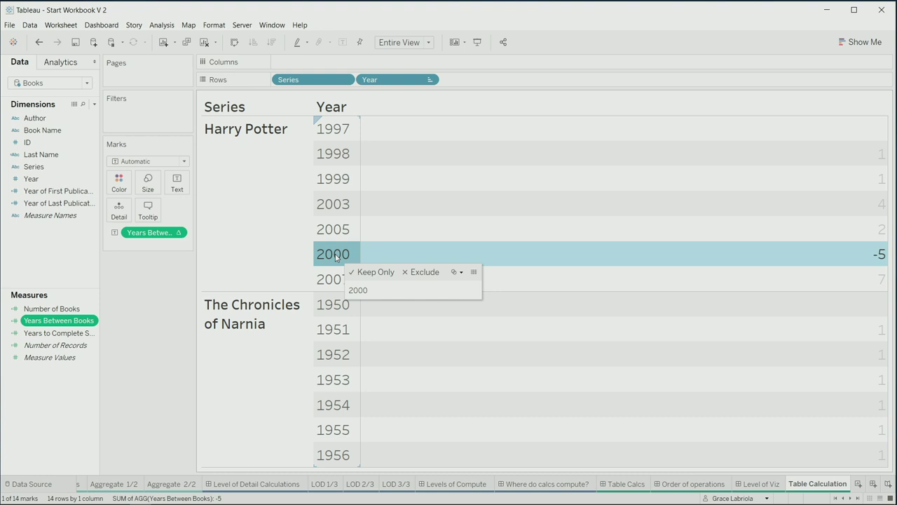
key("ctrl+z")
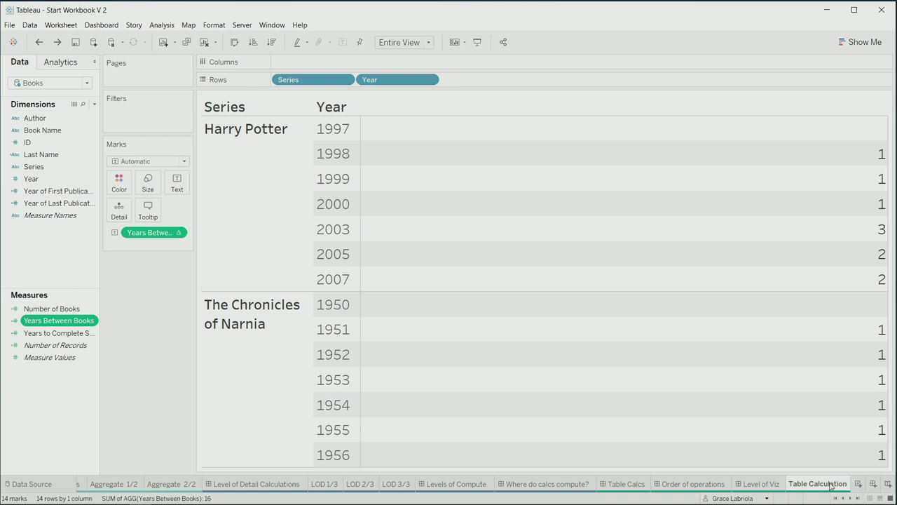
- Go through the Across then Down? and Diagram a sentence dashboards, ending on the Sample sentence dashboard
key("ctrl+Tab")
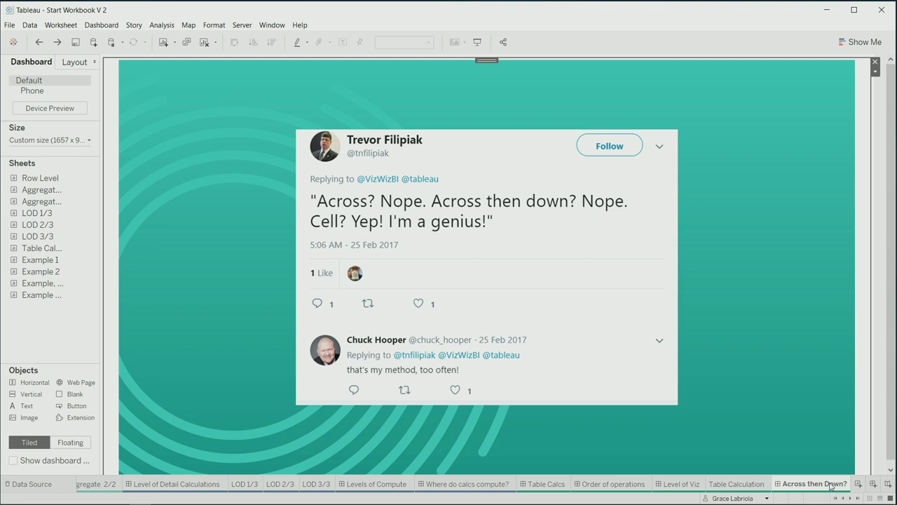
key("ctrl+Page_Down")
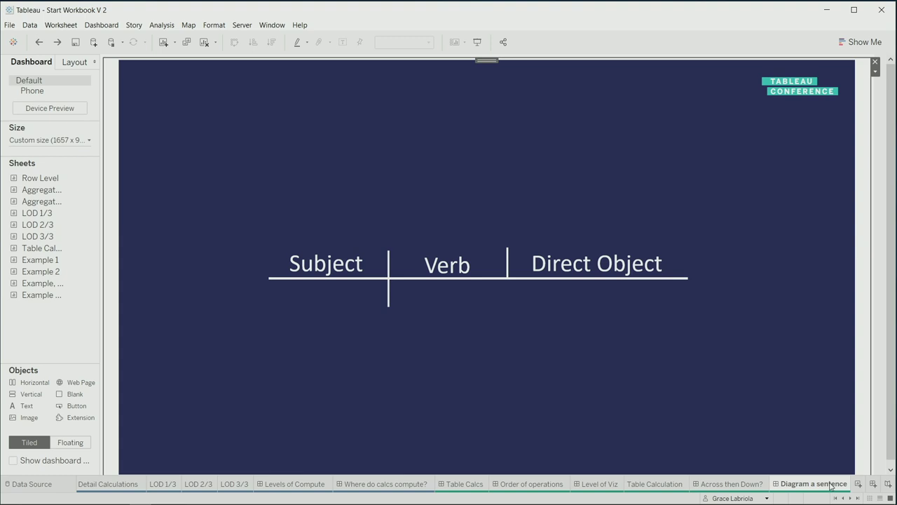
key("ctrl+Tab")
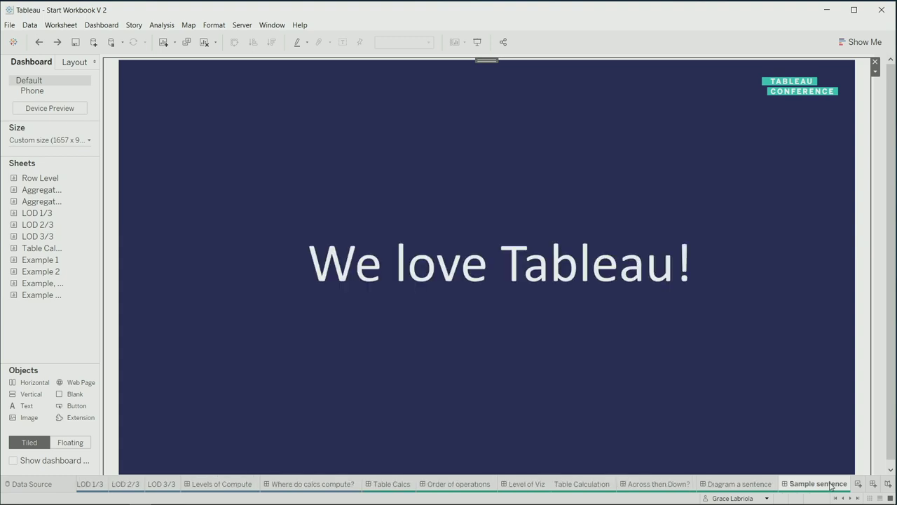